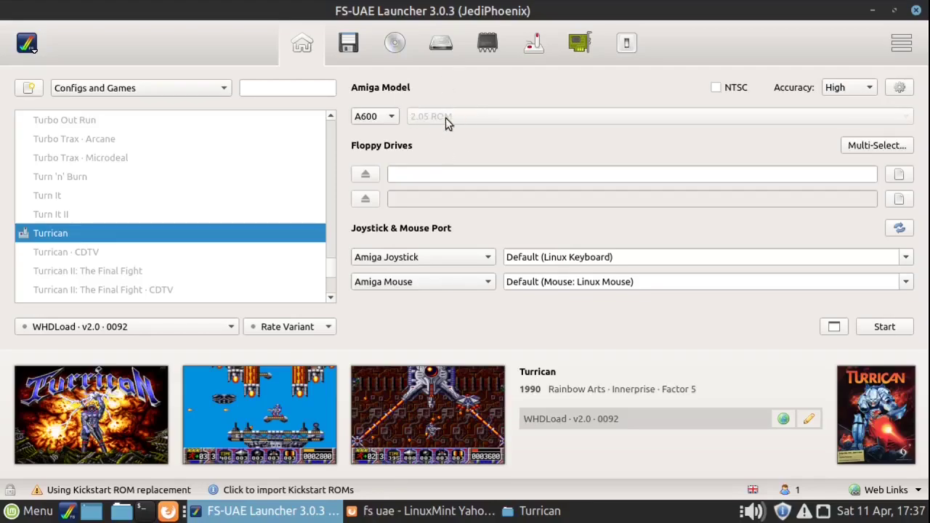
{"action": "double_click", "coordinate": [77, 240]}
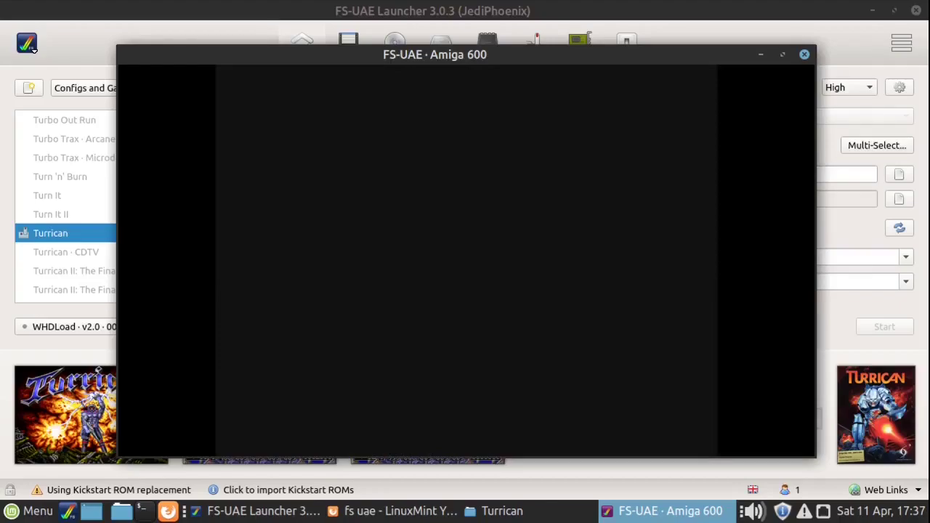
{"action": "key", "text": "F12"}
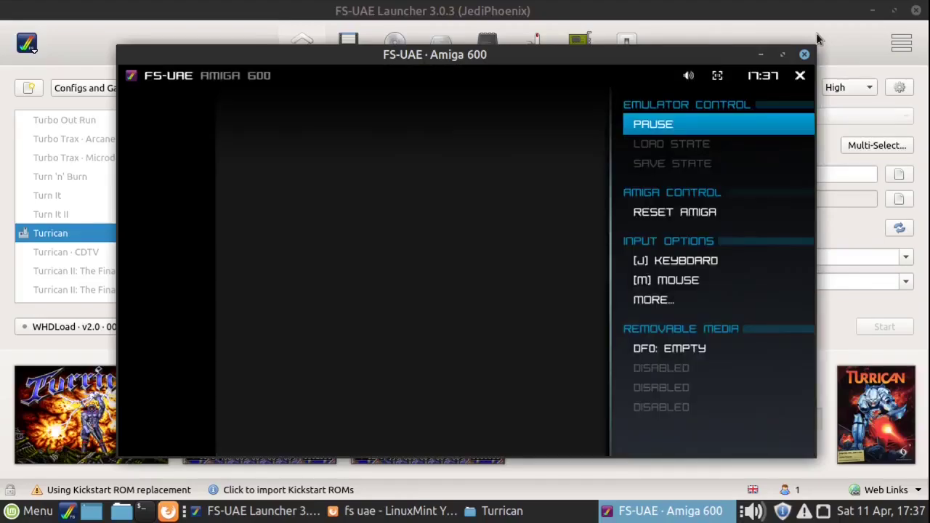
{"action": "key", "text": "alt+F4"}
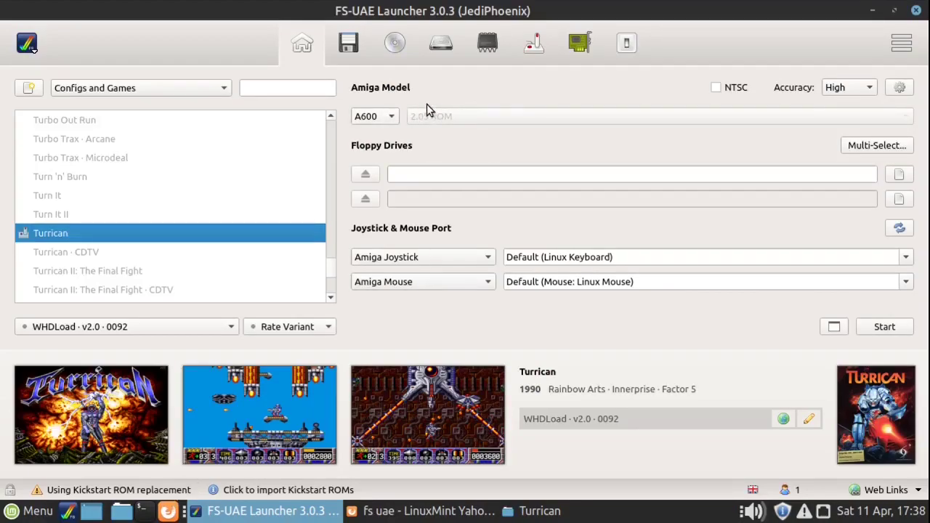
Step: Open Update File Database from the Launcher menu and see that only Amiga 1200 is listed
{"action": "left_click", "coordinate": [35, 47]}
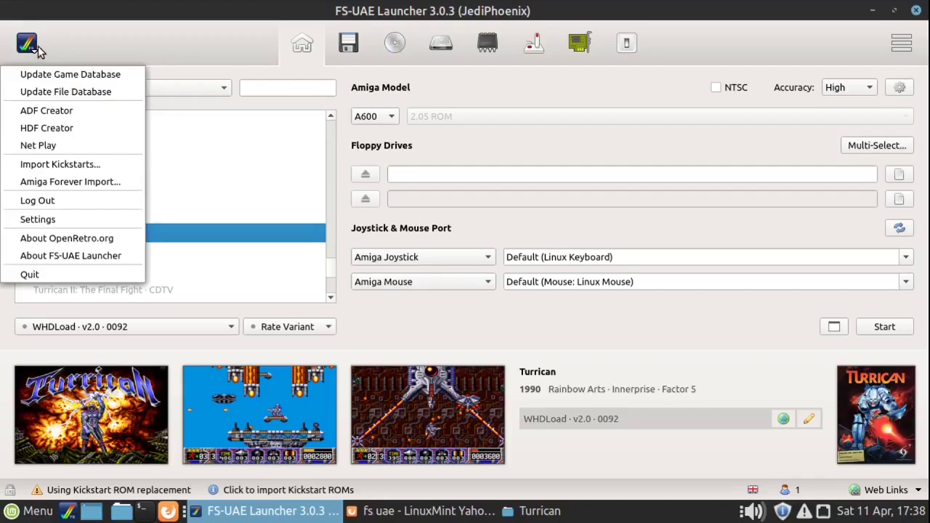
{"action": "left_click", "coordinate": [61, 96]}
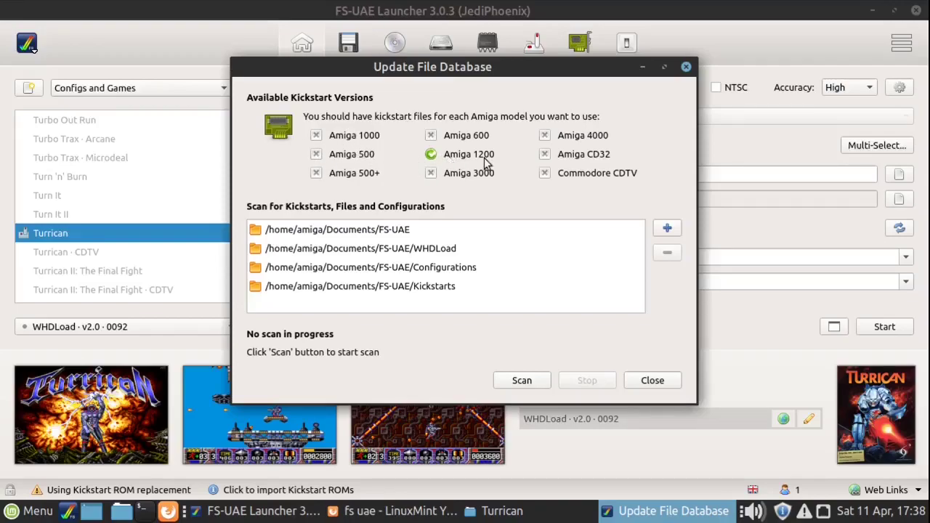
{"action": "left_click_drag", "start_coordinate": [489, 70], "coordinate": [477, 195]}
{"action": "double_click", "coordinate": [477, 195]}
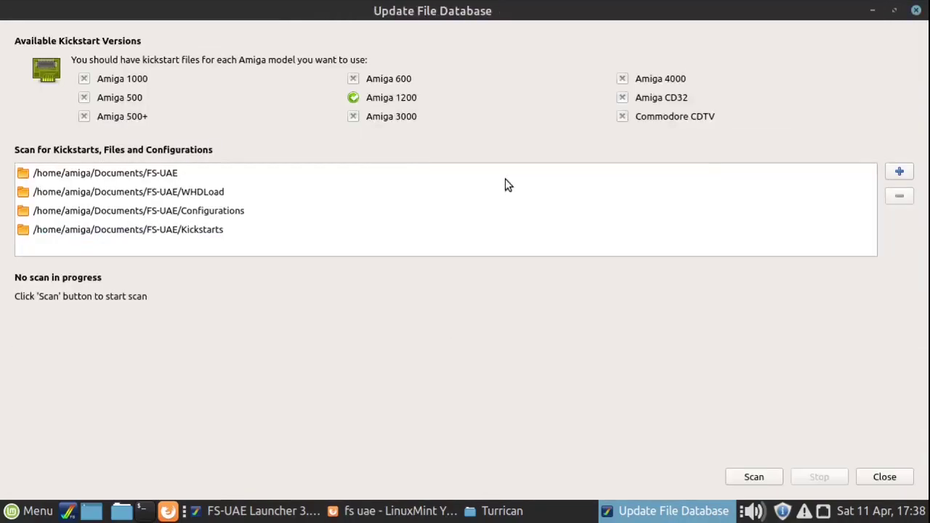
{"action": "double_click", "coordinate": [479, 12]}
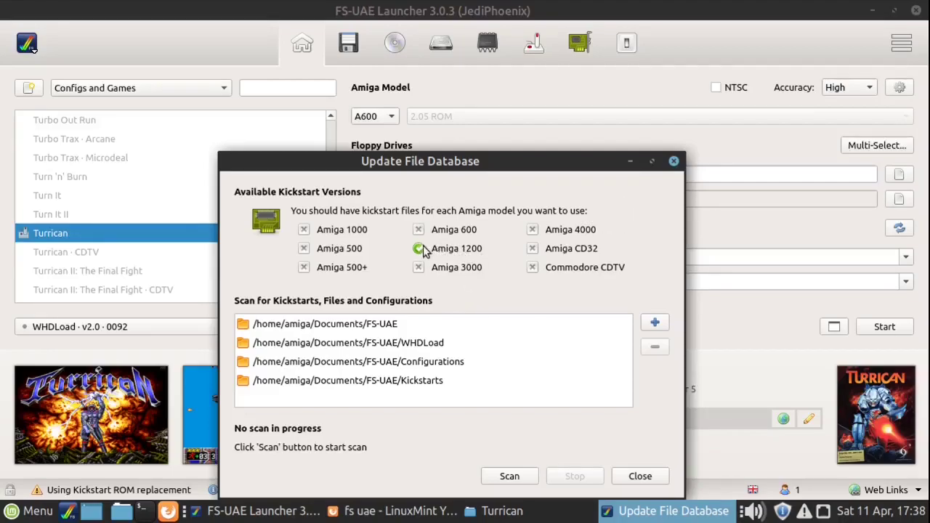
Step: Minimise the file database window and browse to Documents/FS-UAE/Kickstarts in Nemo
{"action": "left_click", "coordinate": [630, 161]}
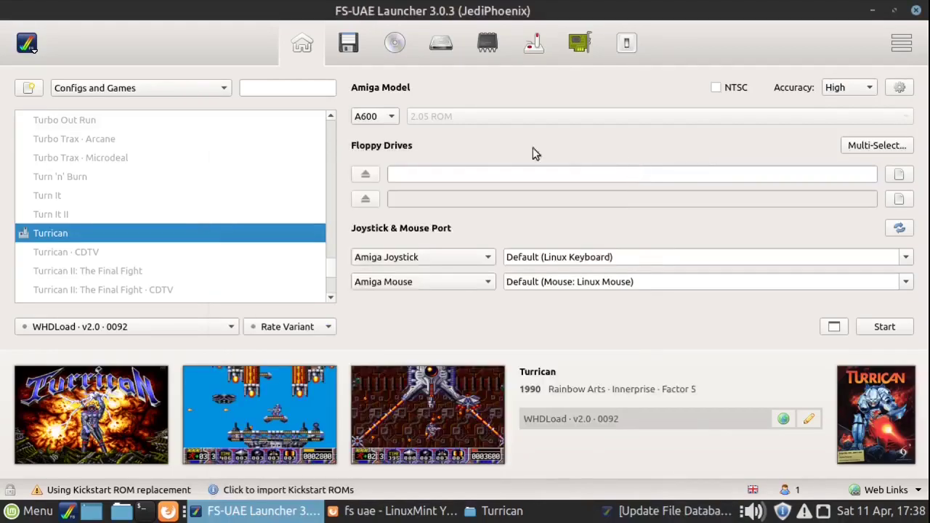
{"action": "left_click", "coordinate": [501, 511]}
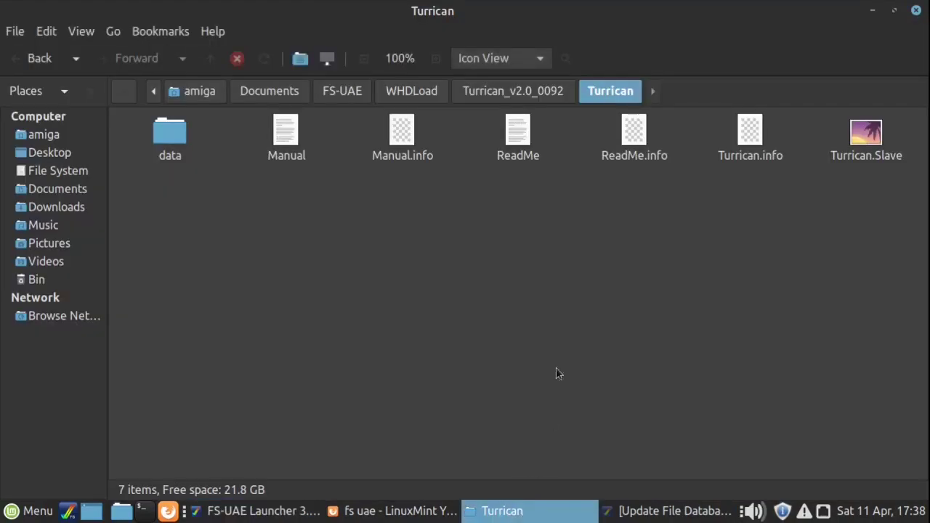
{"action": "left_click", "coordinate": [343, 93]}
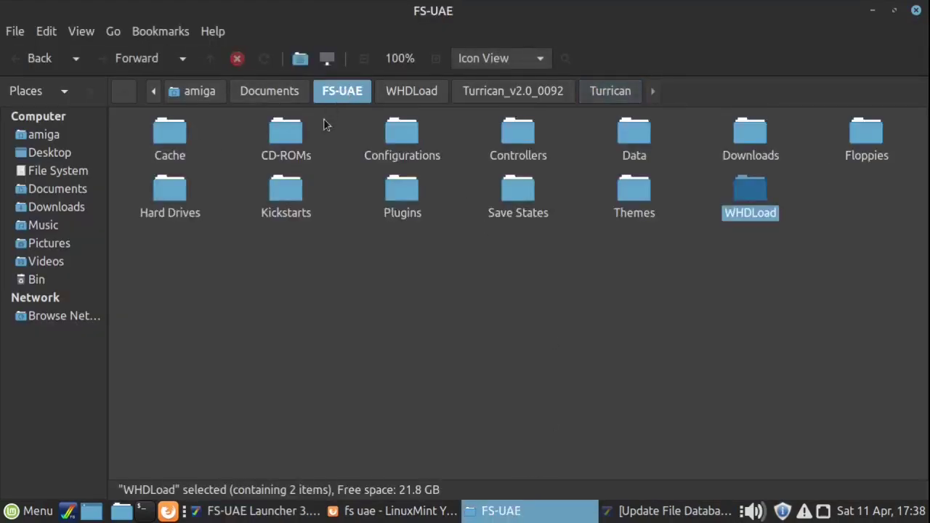
{"action": "left_click", "coordinate": [535, 278]}
{"action": "double_click", "coordinate": [280, 198]}
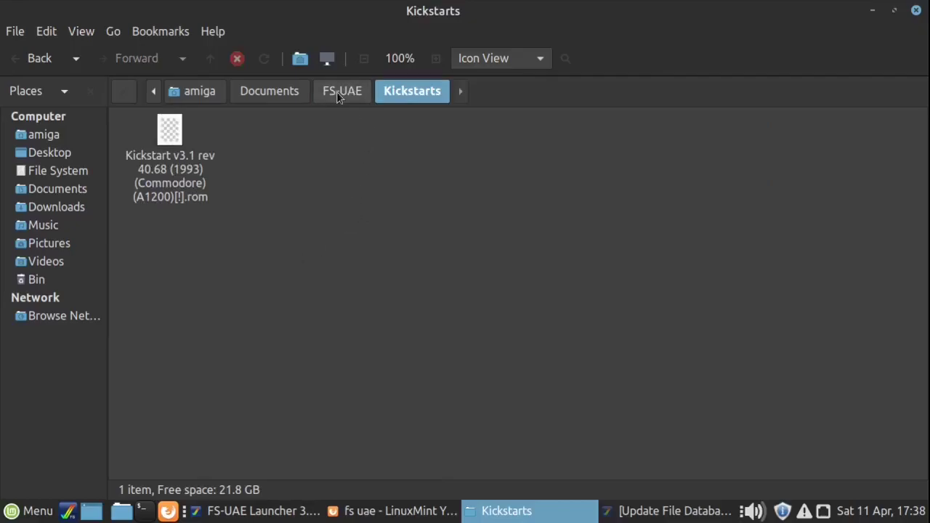
Step: Open the Documents/test folder and select the Kickstart v2.05 rev 37.350 A600HD ROM
{"action": "left_click", "coordinate": [272, 91]}
{"action": "left_click", "coordinate": [337, 204]}
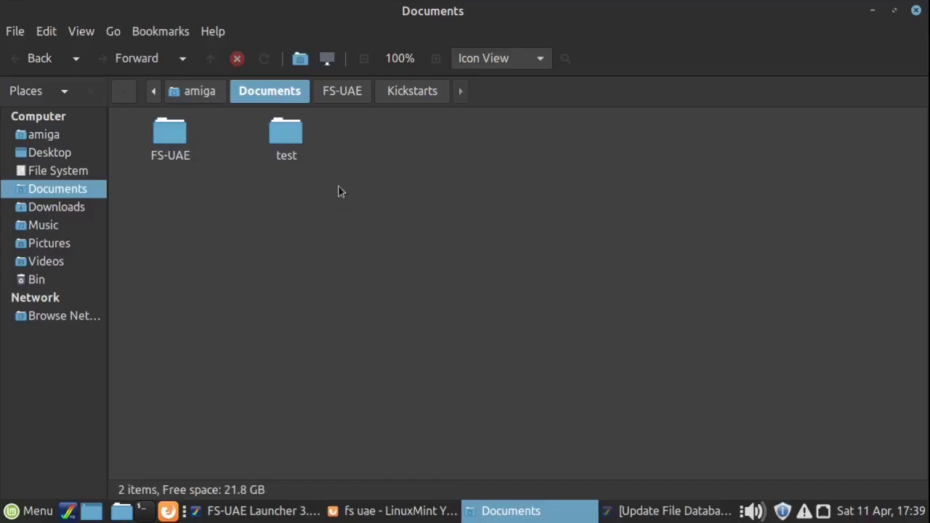
{"action": "left_click", "coordinate": [292, 136]}
{"action": "double_click", "coordinate": [293, 137]}
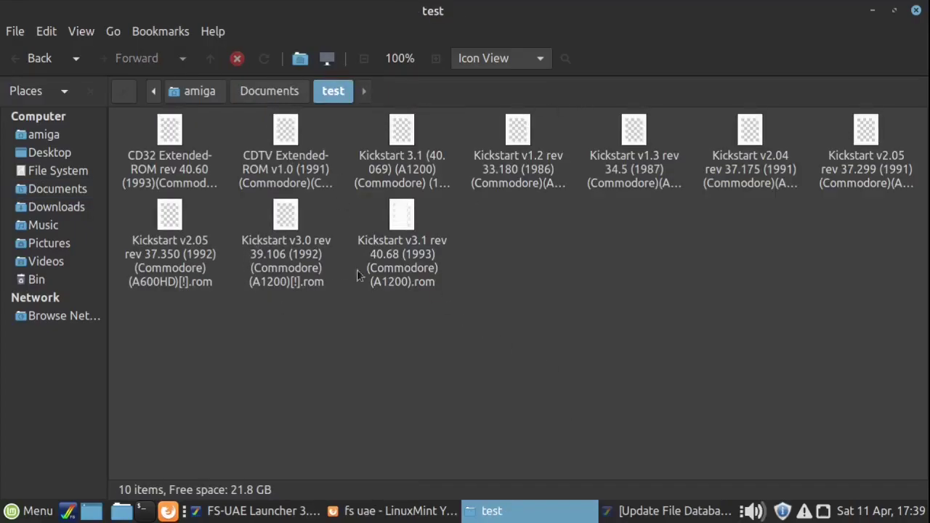
{"action": "left_click", "coordinate": [180, 286]}
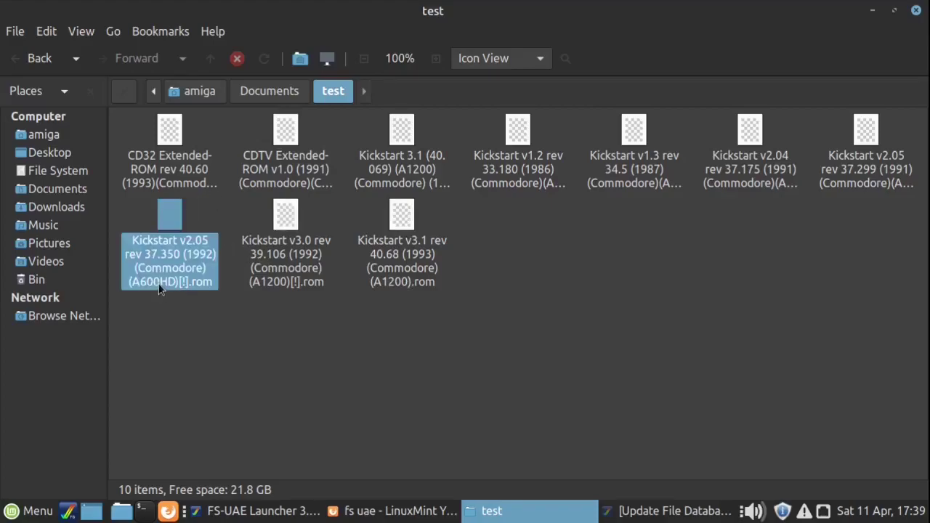
Step: Cut the A600HD ROM from test and paste it into Documents/FS-UAE/Kickstarts
{"action": "right_click", "coordinate": [162, 214]}
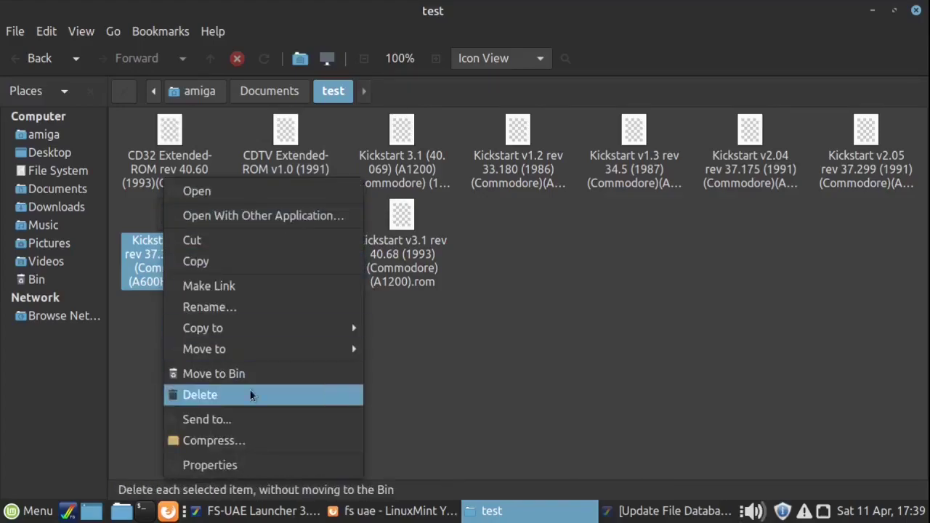
{"action": "left_click", "coordinate": [230, 243]}
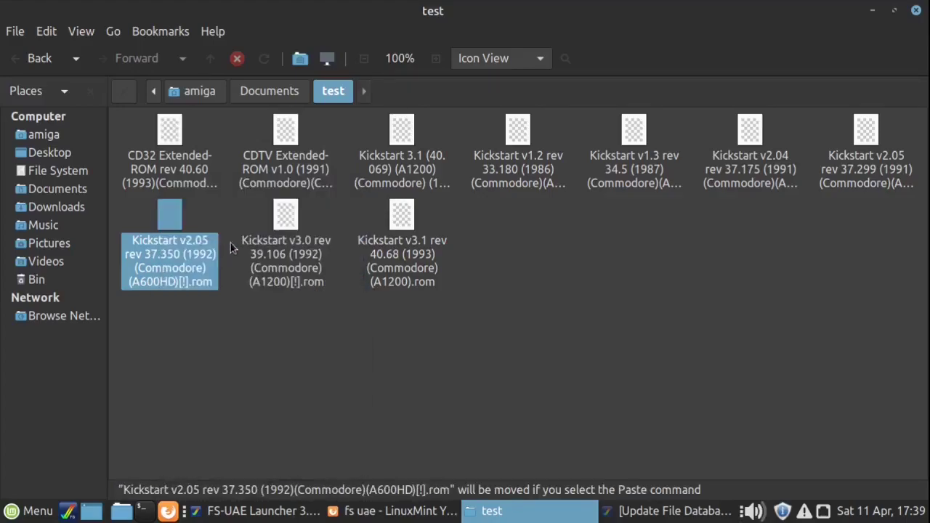
{"action": "left_click", "coordinate": [295, 95]}
{"action": "double_click", "coordinate": [186, 138]}
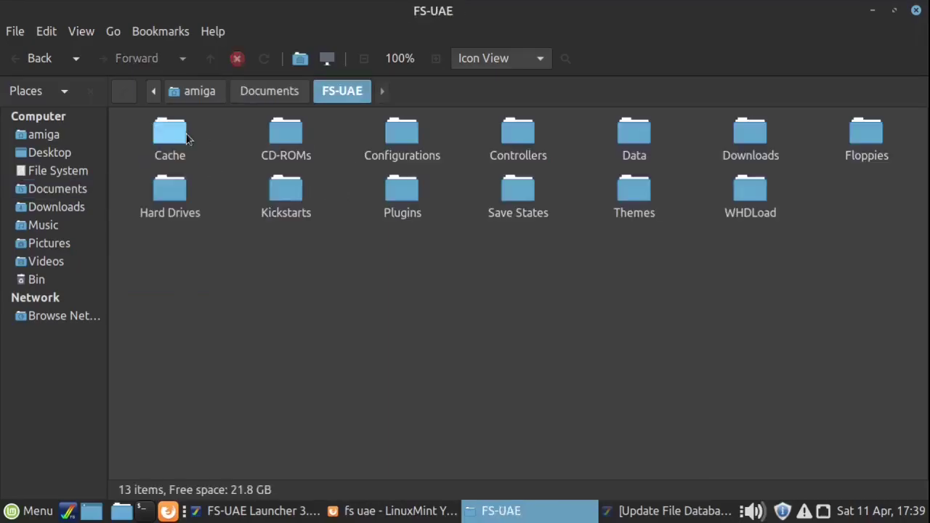
{"action": "double_click", "coordinate": [292, 186]}
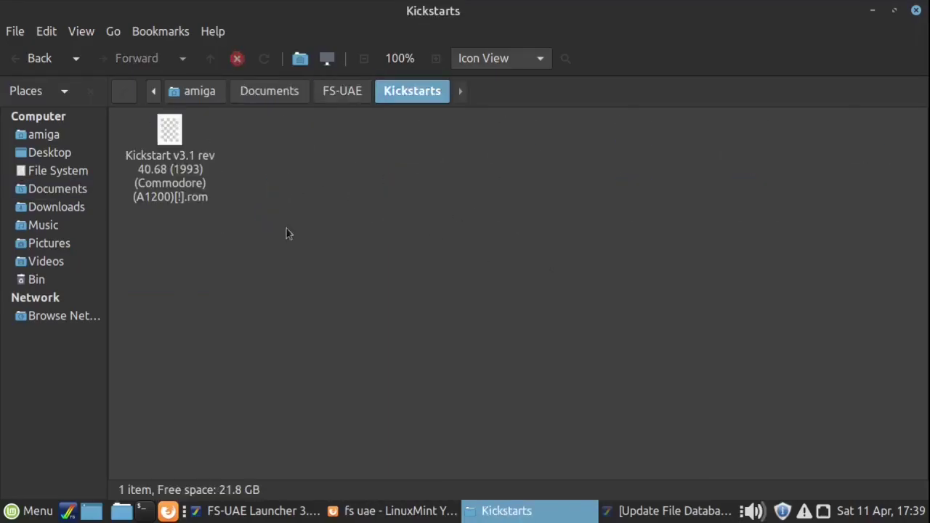
{"action": "right_click", "coordinate": [281, 227]}
{"action": "left_click", "coordinate": [328, 387]}
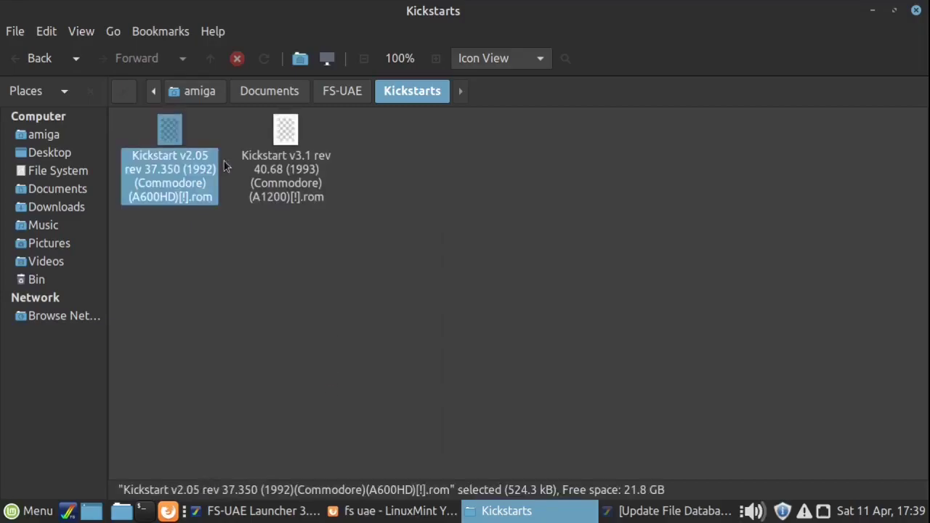
{"action": "left_click", "coordinate": [195, 218]}
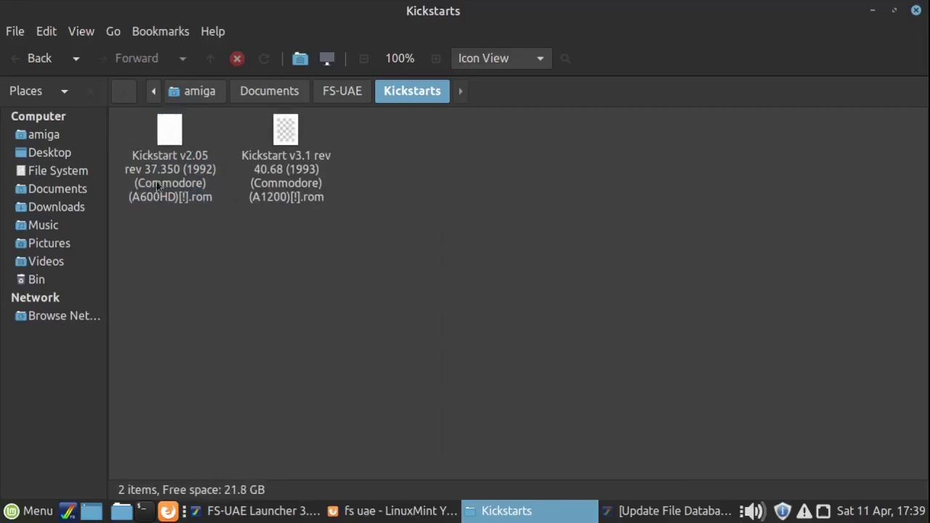
Step: Reopen Update File Database in the Launcher, then bring the Kickstarts folder window forward
{"action": "left_click", "coordinate": [246, 511]}
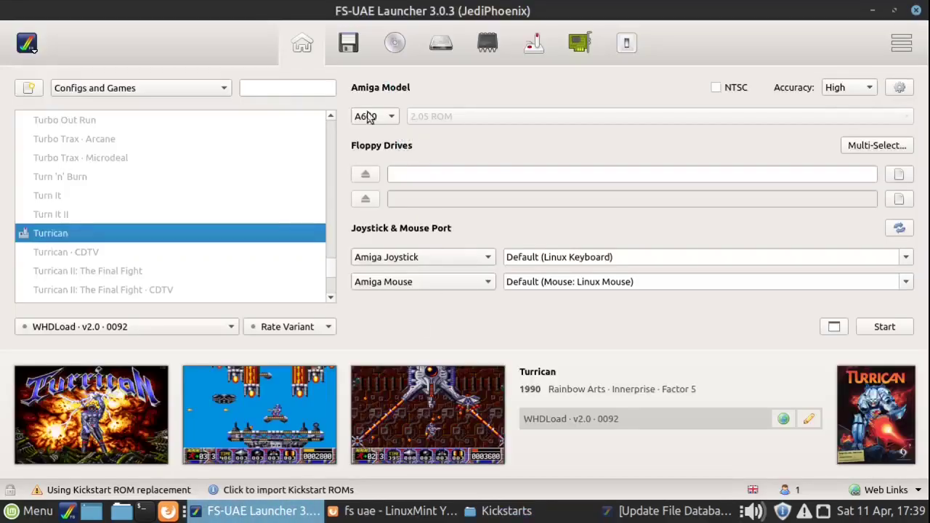
{"action": "left_click", "coordinate": [26, 43]}
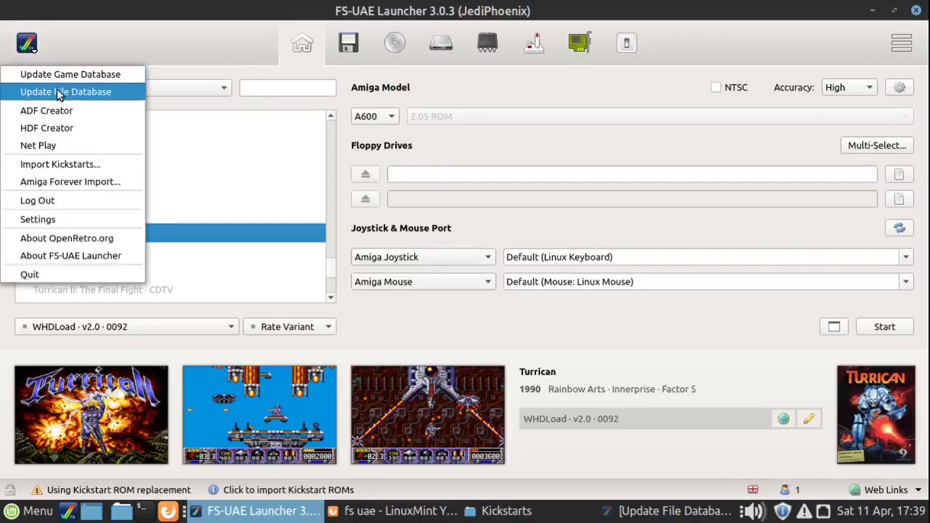
{"action": "left_click", "coordinate": [61, 90]}
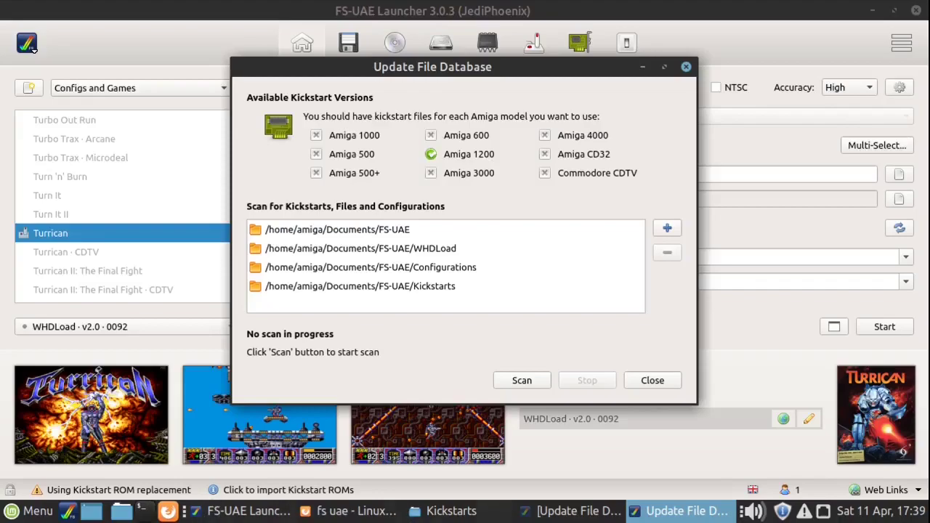
{"action": "left_click", "coordinate": [445, 512]}
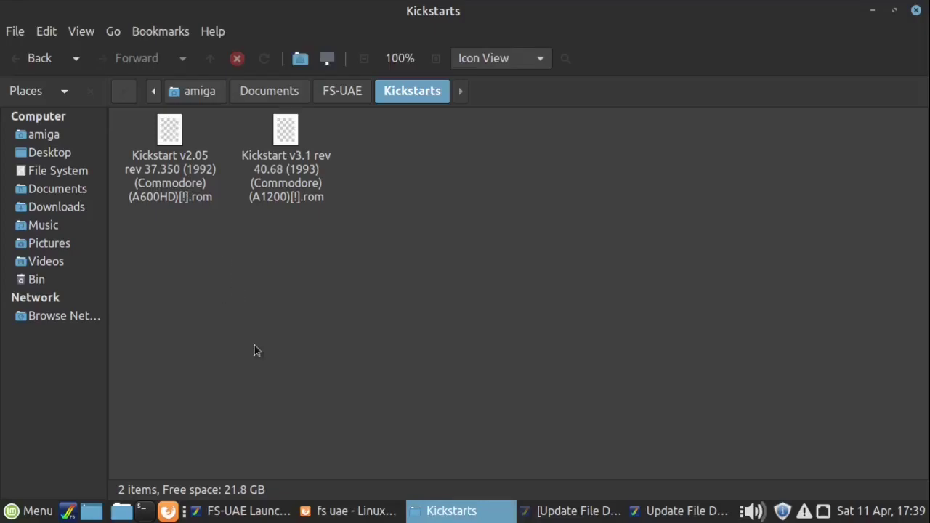
Step: From the fs uae search results, go to fs-uae.net Docs and open the Kickstarts page
{"action": "left_click", "coordinate": [340, 513]}
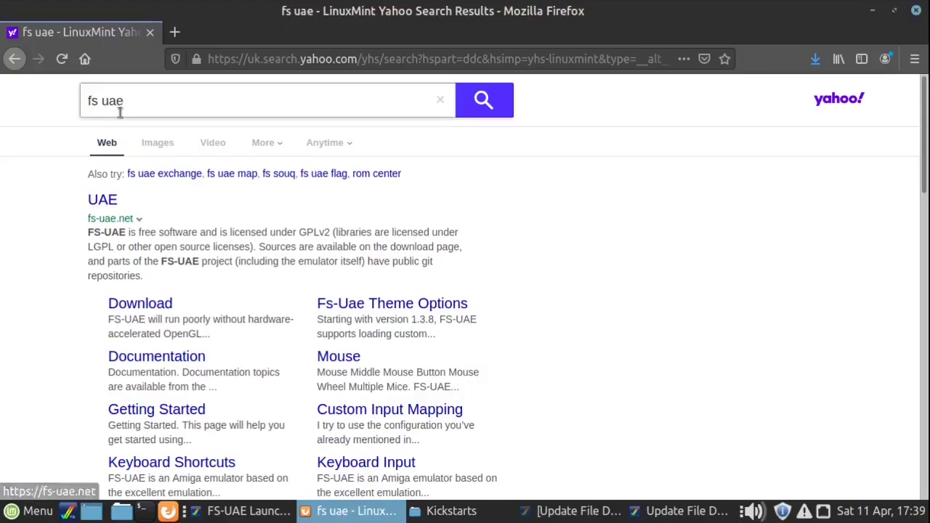
{"action": "left_click", "coordinate": [102, 200]}
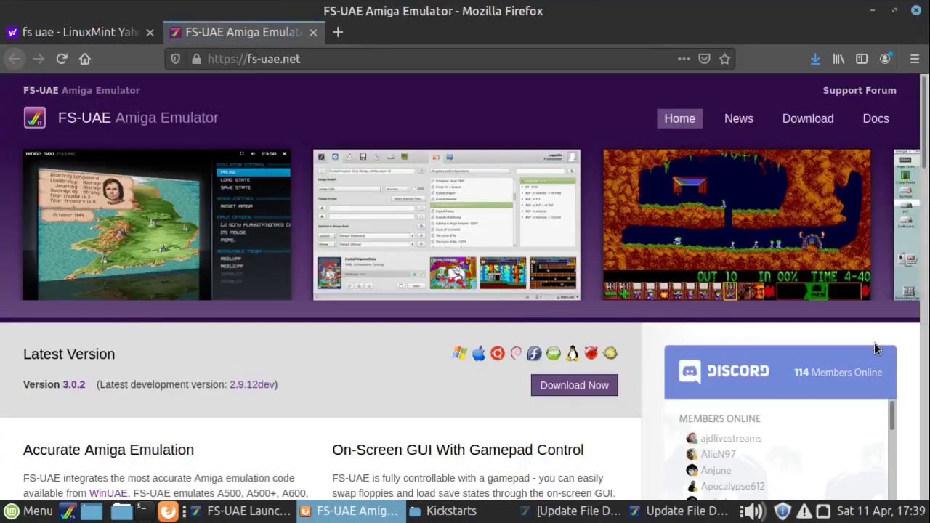
{"action": "left_click", "coordinate": [875, 119]}
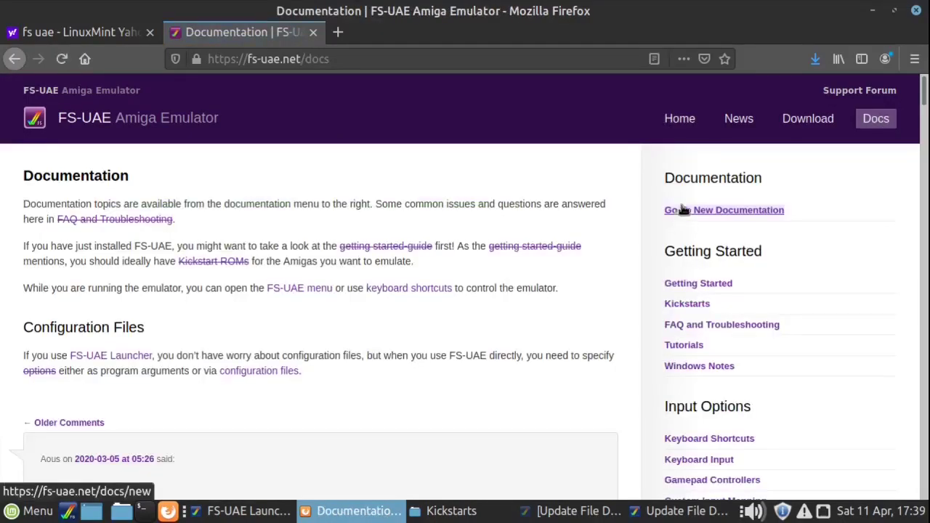
{"action": "left_click", "coordinate": [678, 307]}
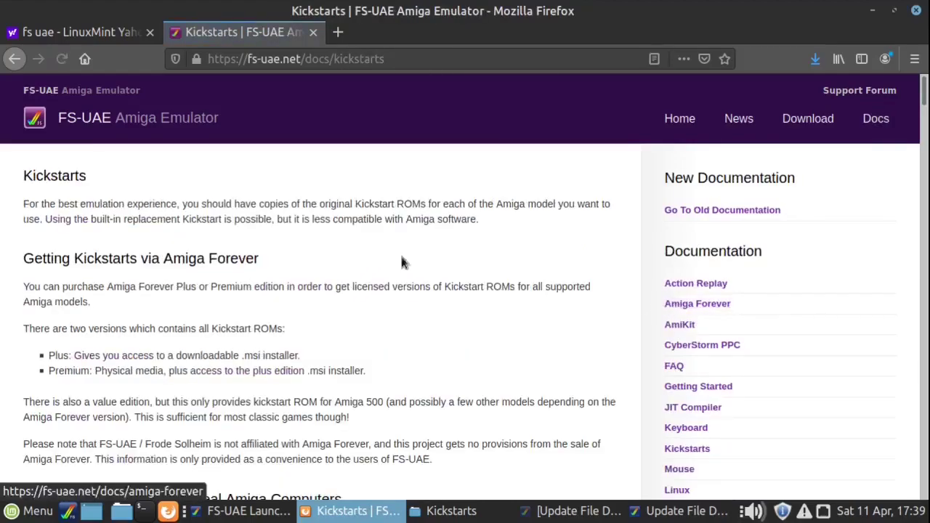
Step: Scroll to Preferred Kickstart ROMs and select the Amiga 600 amiga-os-205.rom SHA-1 hash
{"action": "scroll", "coordinate": [397, 328], "scroll_direction": "down", "scroll_amount": 7}
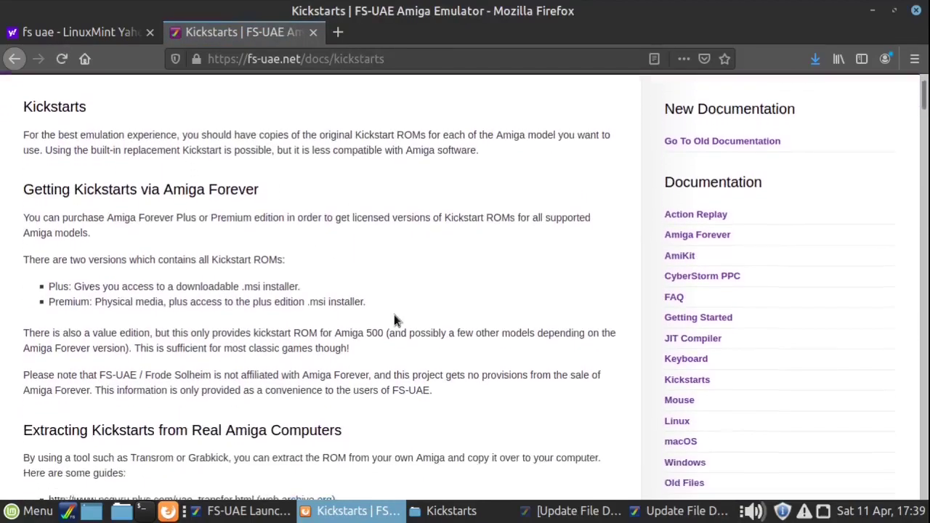
{"action": "scroll", "coordinate": [376, 258], "scroll_direction": "down", "scroll_amount": 5}
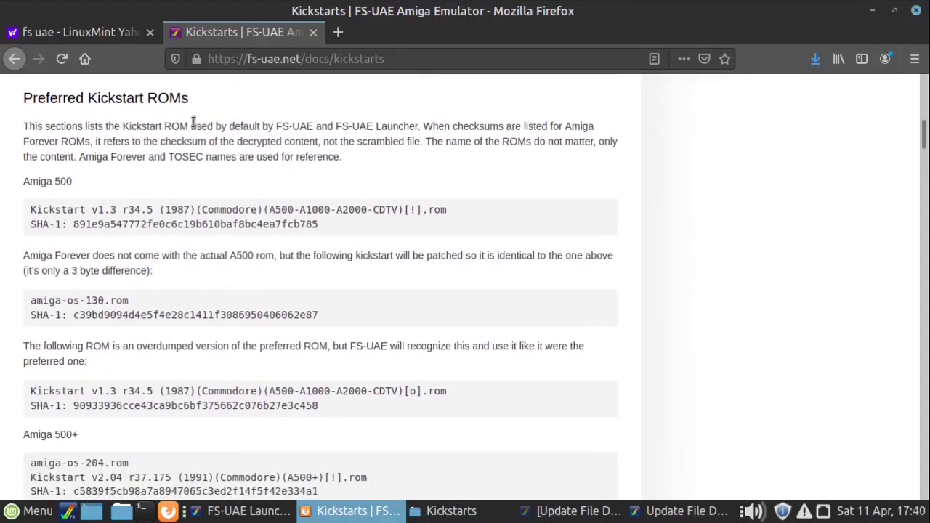
{"action": "scroll", "coordinate": [145, 145], "scroll_direction": "down", "scroll_amount": 2}
{"action": "scroll", "coordinate": [109, 181], "scroll_direction": "down", "scroll_amount": 2}
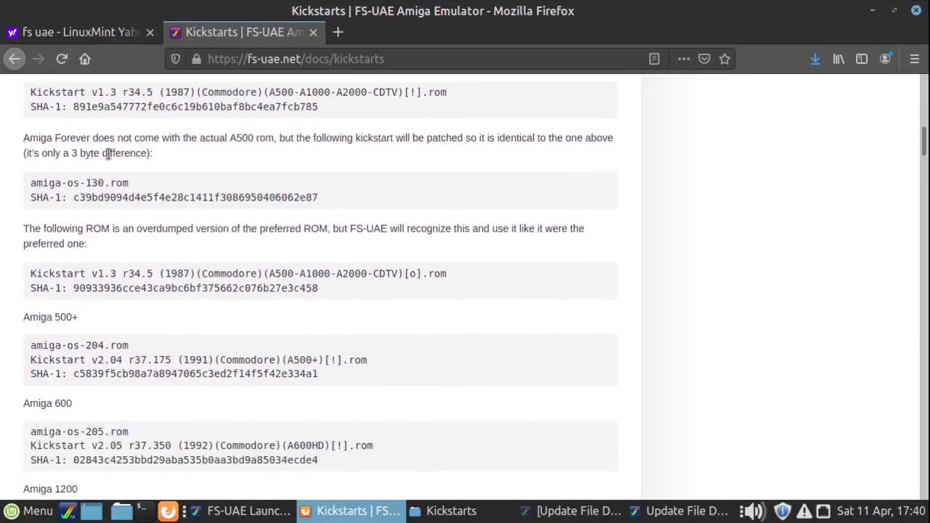
{"action": "scroll", "coordinate": [101, 225], "scroll_direction": "up", "scroll_amount": 1}
{"action": "scroll", "coordinate": [127, 298], "scroll_direction": "down", "scroll_amount": 7}
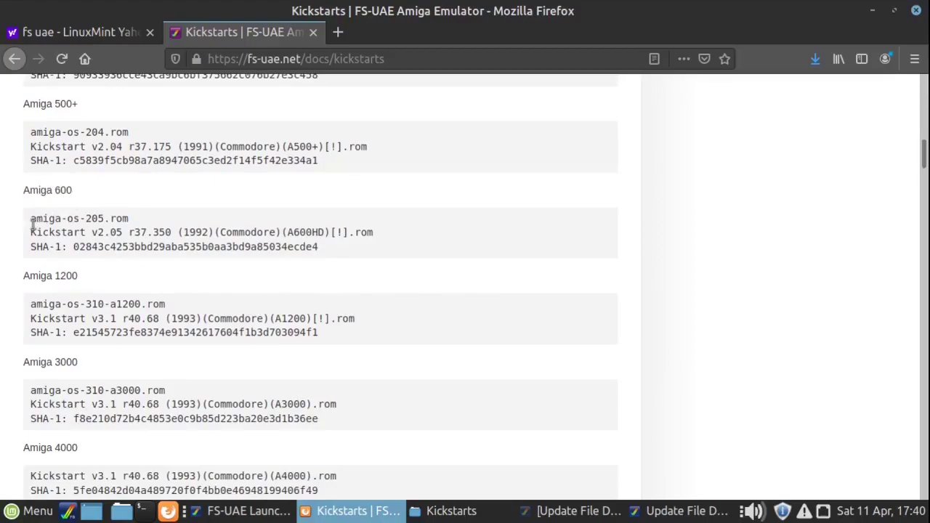
{"action": "left_click_drag", "start_coordinate": [73, 247], "coordinate": [322, 246]}
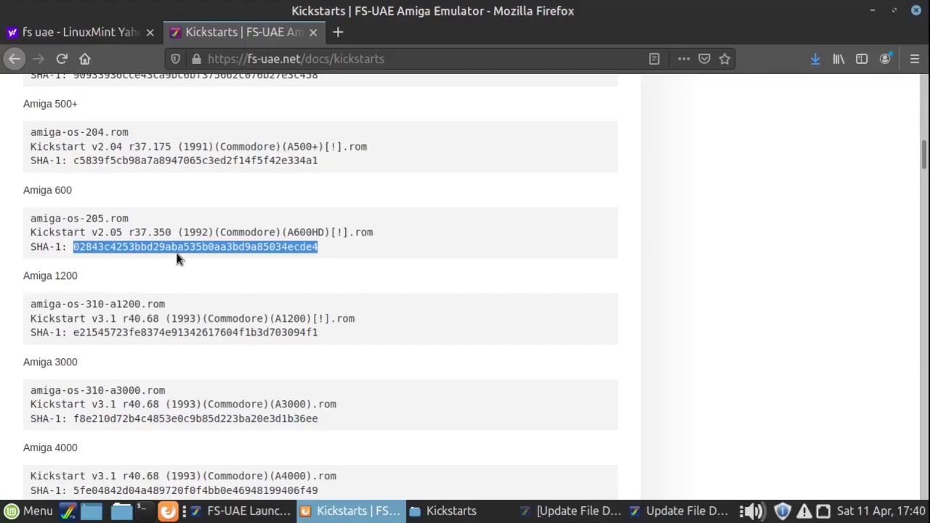
{"action": "left_click", "coordinate": [102, 247]}
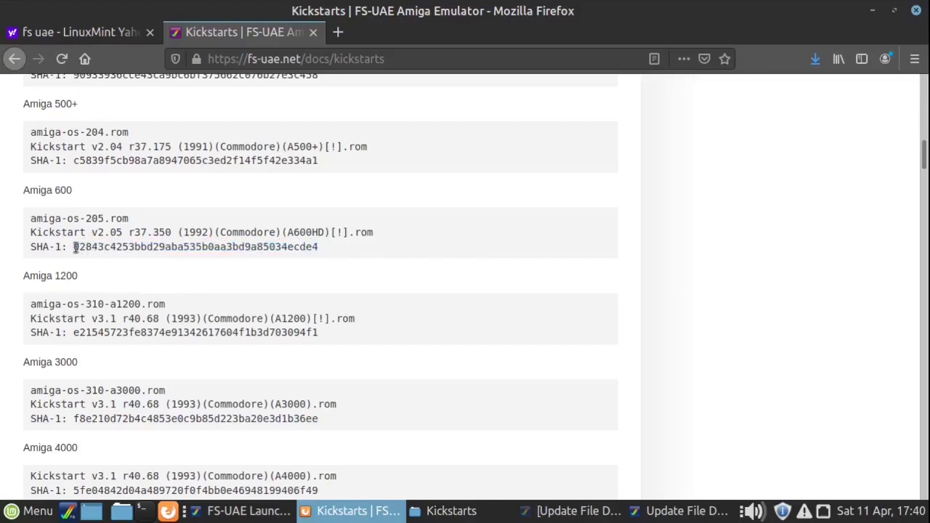
{"action": "left_click_drag", "start_coordinate": [72, 247], "coordinate": [328, 247]}
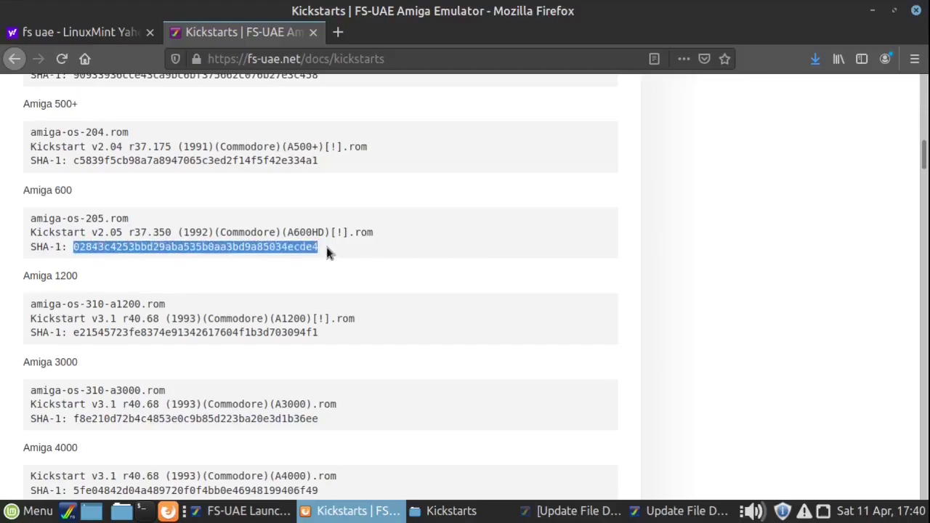
{"action": "left_click", "coordinate": [325, 247]}
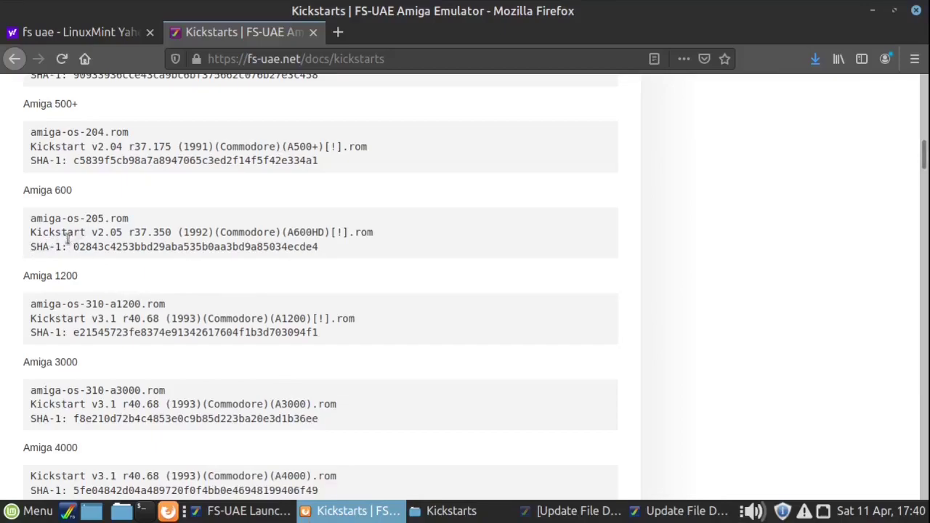
Step: Open a terminal in ~/Documents/FS-UAE/Kickstarts from the folder's right-click menu
{"action": "left_click", "coordinate": [459, 512]}
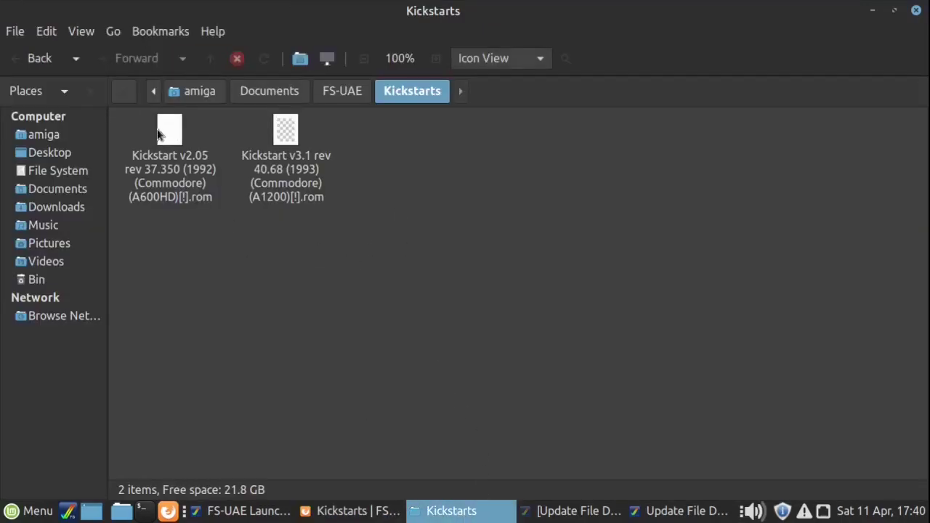
{"action": "left_click", "coordinate": [182, 206]}
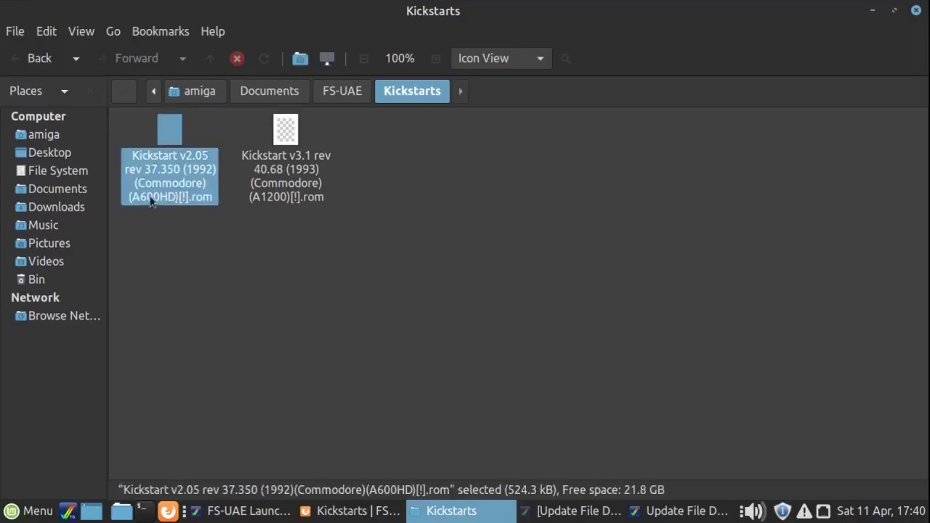
{"action": "left_click", "coordinate": [260, 262]}
{"action": "right_click", "coordinate": [236, 258]}
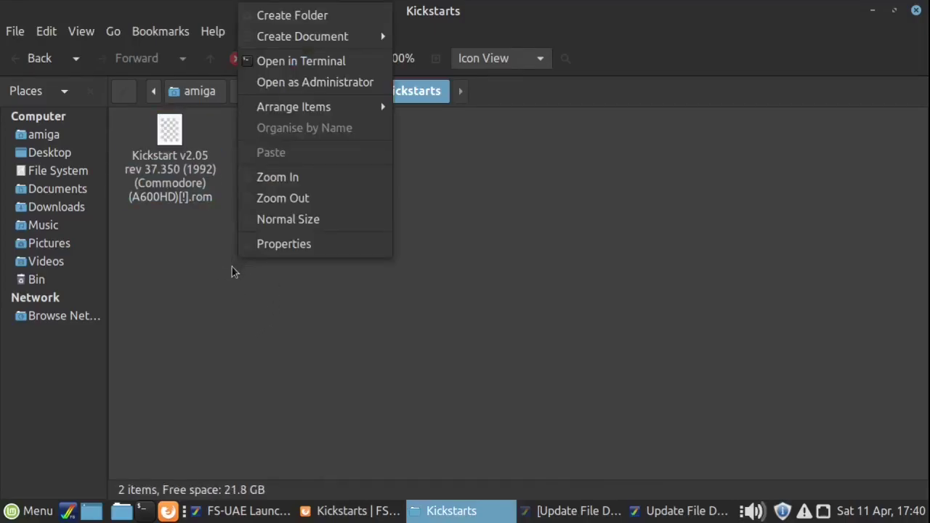
{"action": "left_click", "coordinate": [254, 343]}
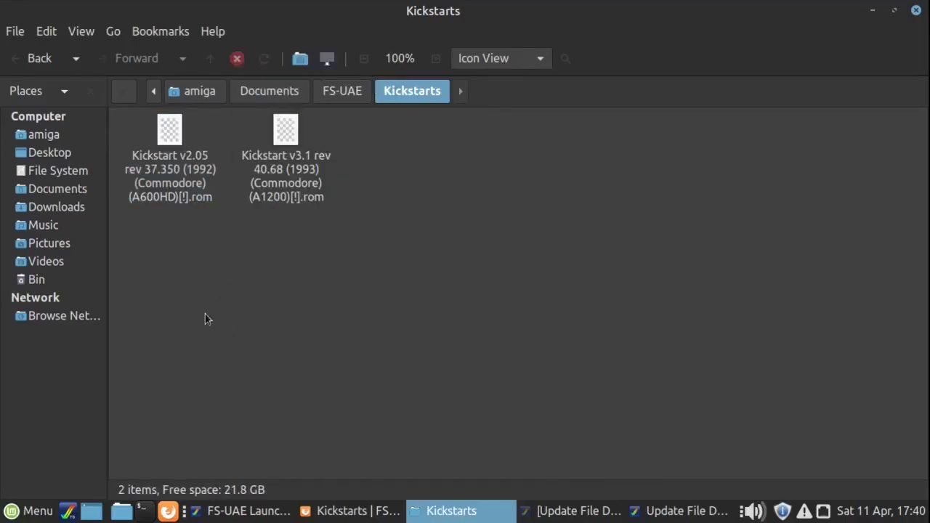
{"action": "right_click", "coordinate": [372, 332]}
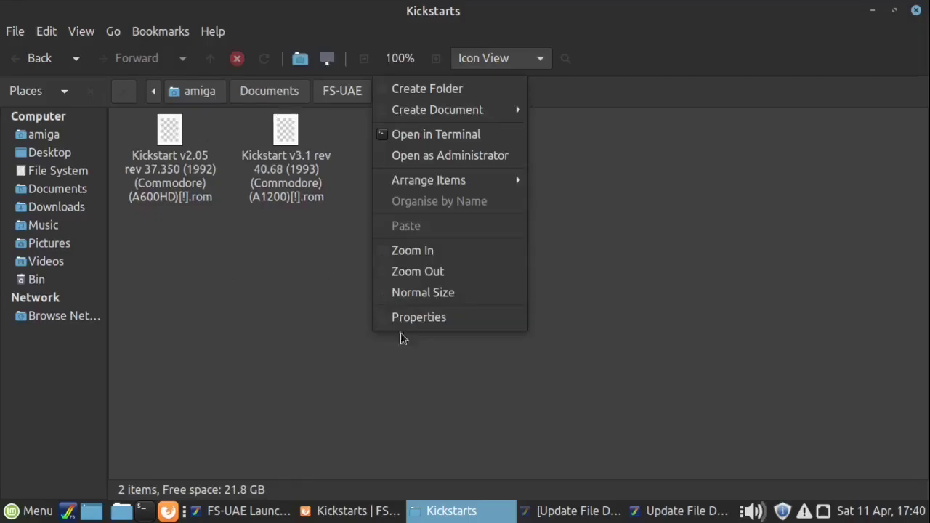
{"action": "left_click", "coordinate": [428, 137]}
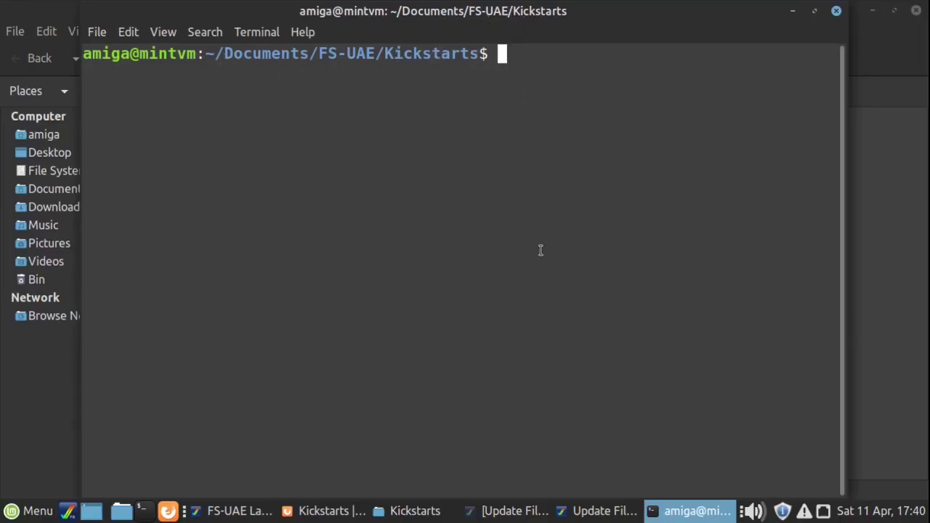
Step: List the Kickstarts folder with ls and run sha1sum on the Kickstart v2.05 A600HD ROM
{"action": "type", "text": "ls"}
{"action": "key", "text": "Return"}
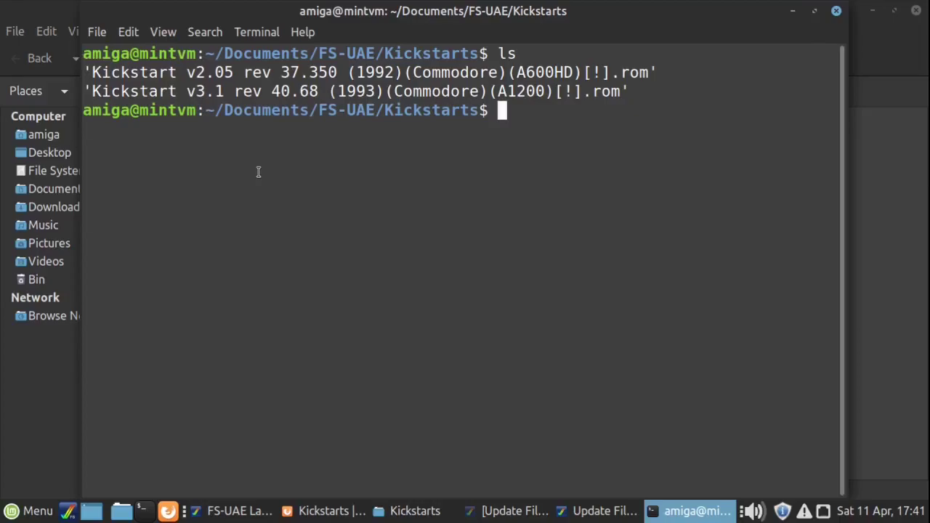
{"action": "type", "text": "sha1sum"}
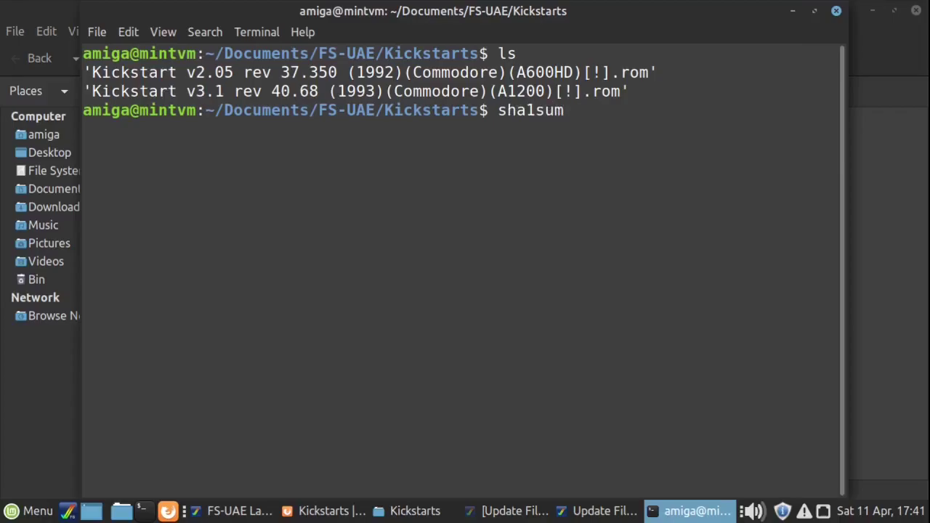
{"action": "type", "text": " Kick"}
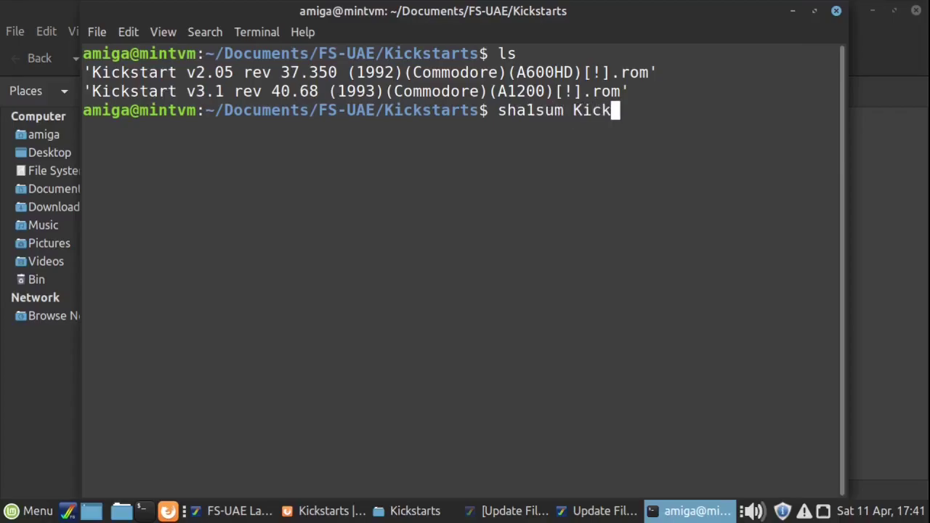
{"action": "key", "text": "Tab"}
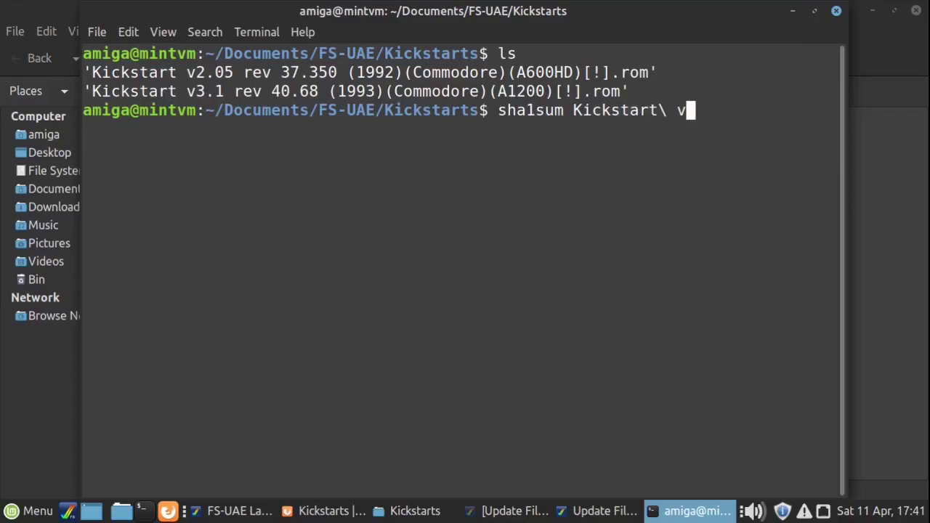
{"action": "type", "text": "2"}
{"action": "key", "text": "Tab"}
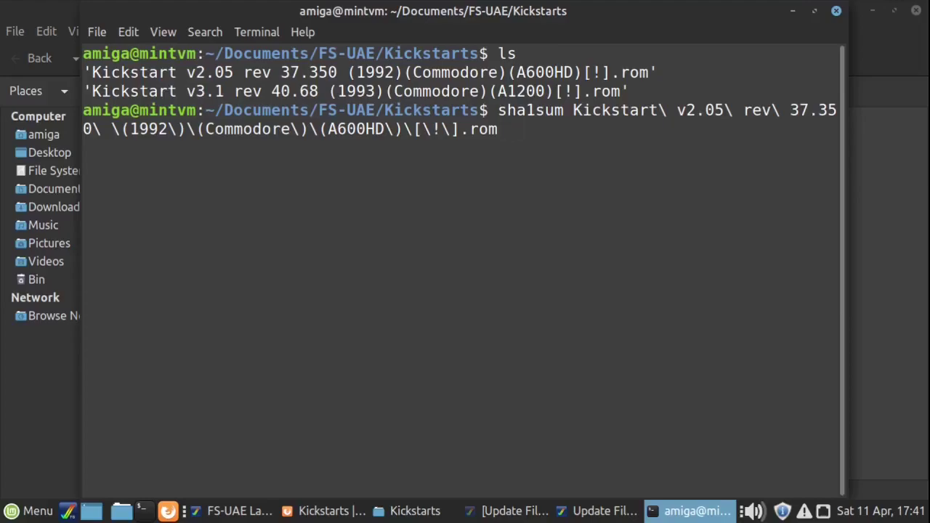
{"action": "key", "text": "Return"}
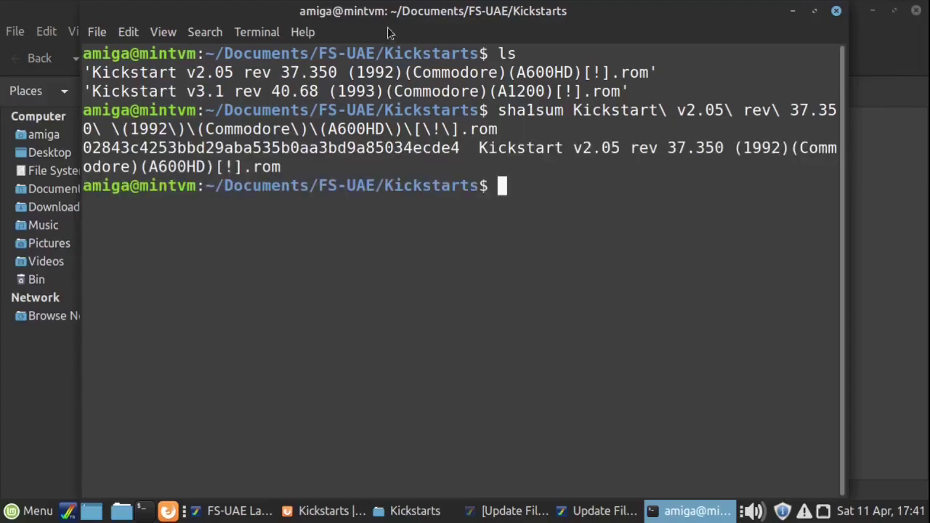
Step: Highlight the computed hash in the terminal output, noting its ending ecde4
{"action": "left_click_drag", "start_coordinate": [83, 148], "coordinate": [440, 147]}
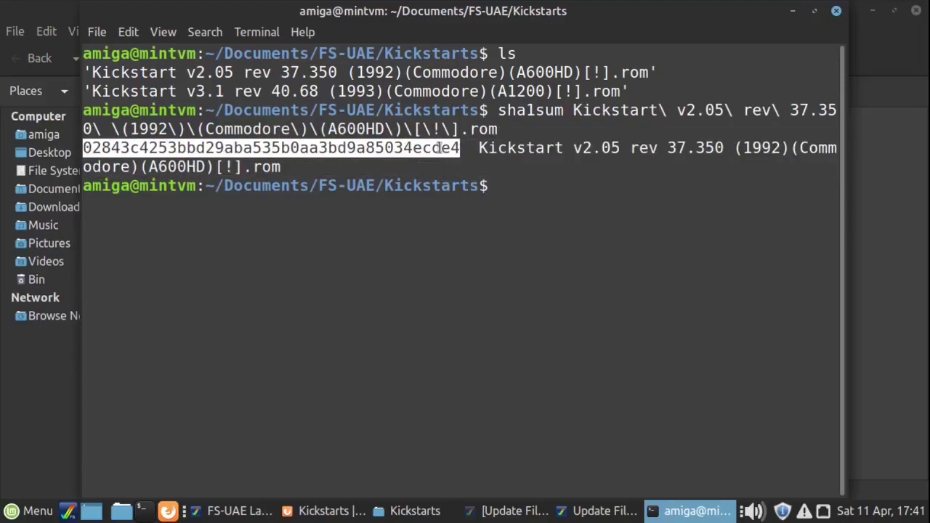
{"action": "left_click", "coordinate": [429, 147]}
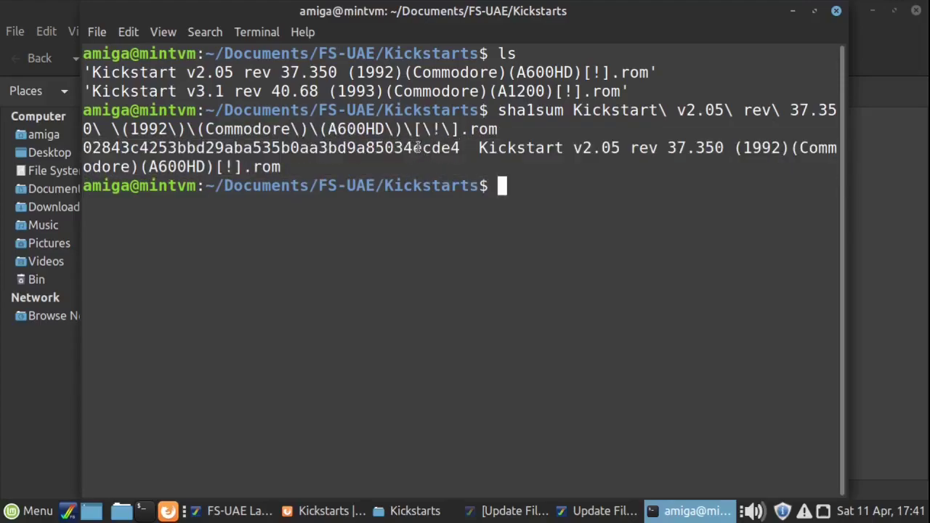
{"action": "left_click_drag", "start_coordinate": [416, 147], "coordinate": [459, 147]}
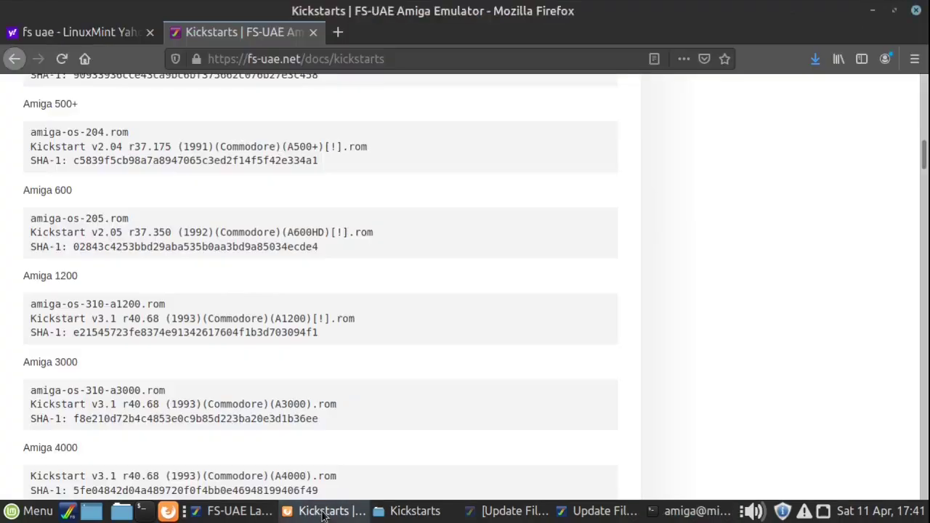
{"action": "left_click", "coordinate": [315, 513]}
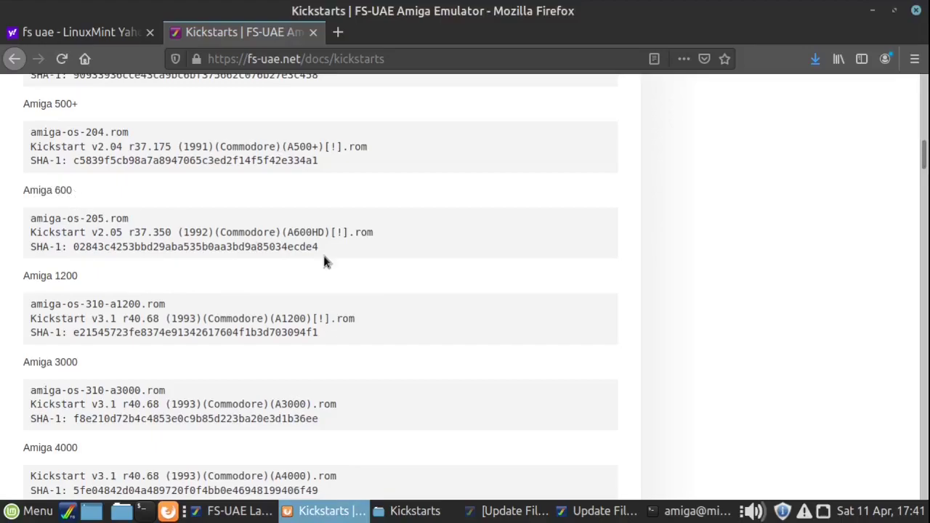
Step: Select the documented Amiga 600 SHA-1, checking its first and last characters against the terminal
{"action": "left_click_drag", "start_coordinate": [287, 248], "coordinate": [322, 247]}
{"action": "left_click", "coordinate": [354, 247]}
{"action": "left_click_drag", "start_coordinate": [74, 247], "coordinate": [106, 247]}
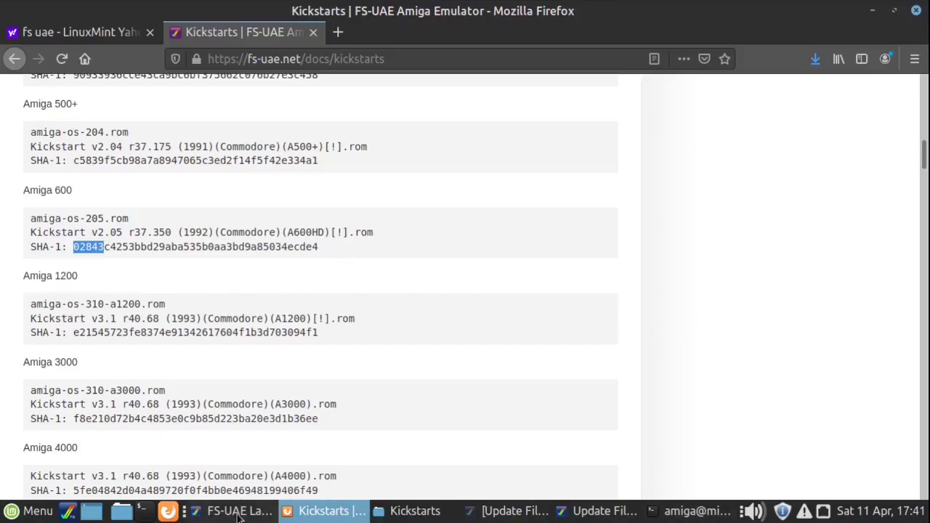
{"action": "left_click", "coordinate": [690, 514]}
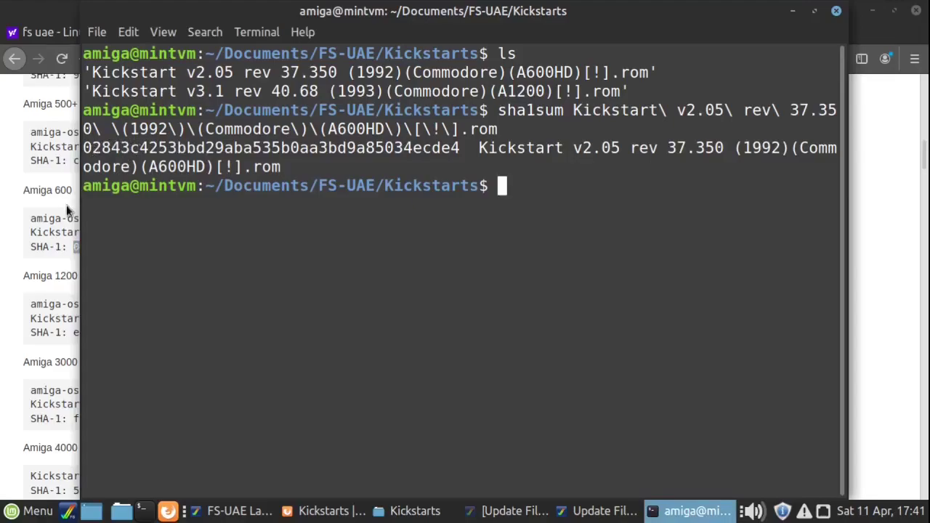
{"action": "left_click", "coordinate": [19, 209]}
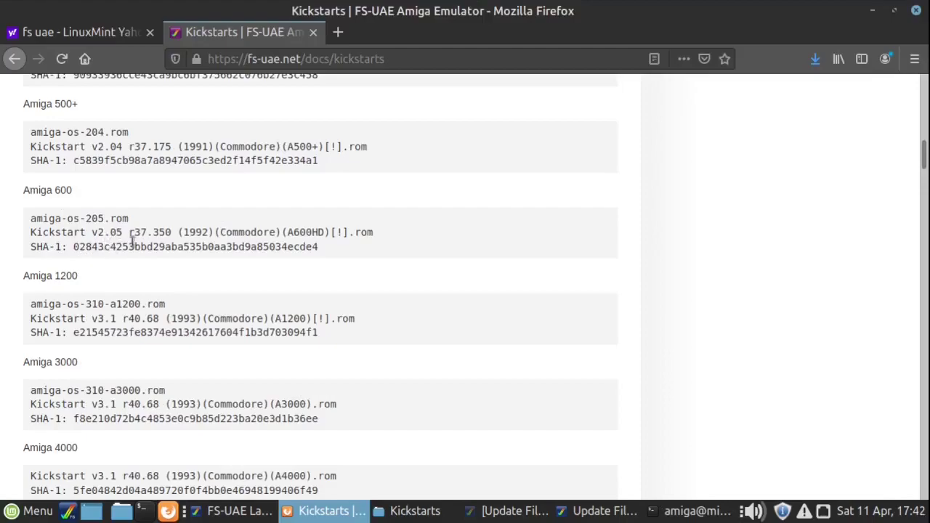
{"action": "left_click_drag", "start_coordinate": [72, 248], "coordinate": [352, 257]}
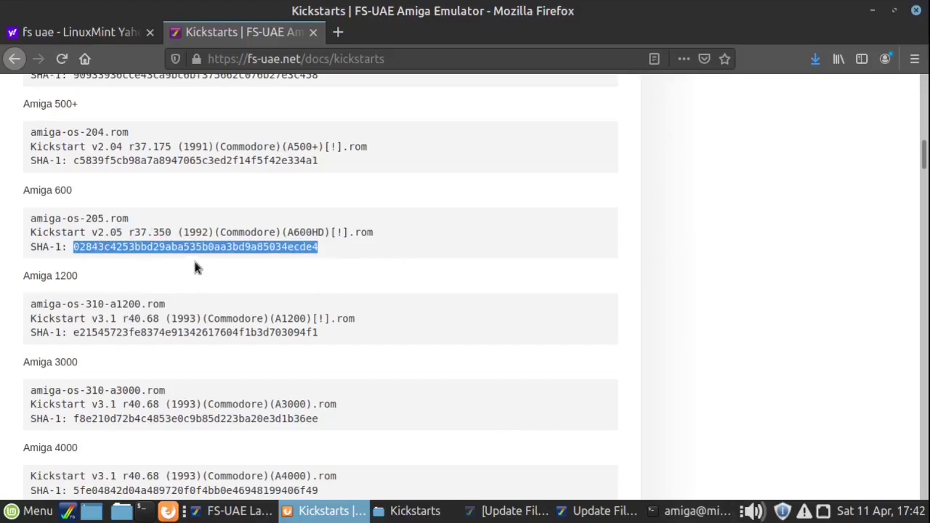
Step: Highlight the terminal's sha1sum output to confirm it matches the documented Amiga 600 hash
{"action": "left_click", "coordinate": [687, 512]}
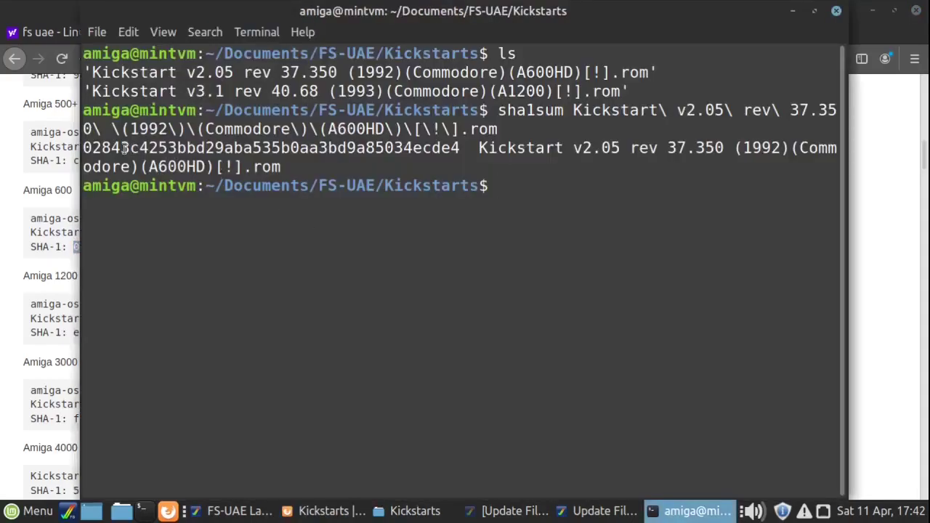
{"action": "left_click_drag", "start_coordinate": [85, 148], "coordinate": [462, 151]}
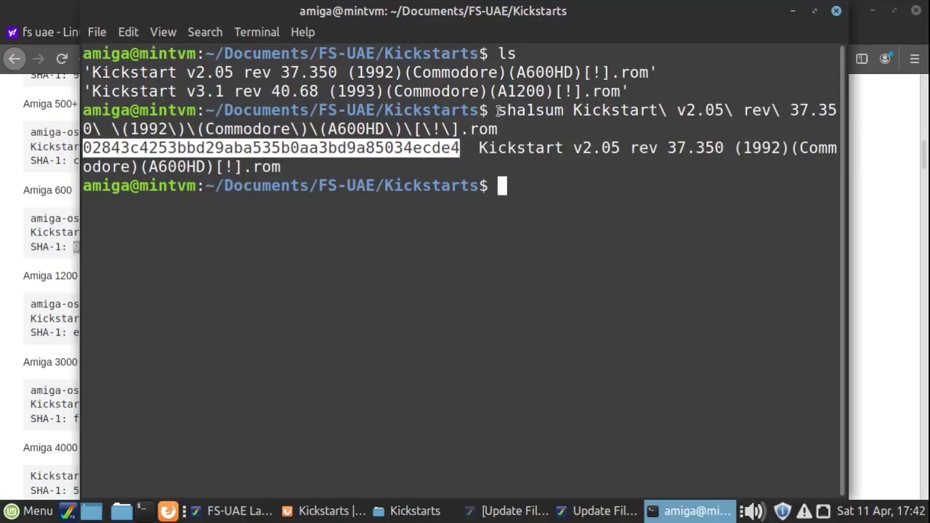
{"action": "left_click_drag", "start_coordinate": [499, 110], "coordinate": [572, 110]}
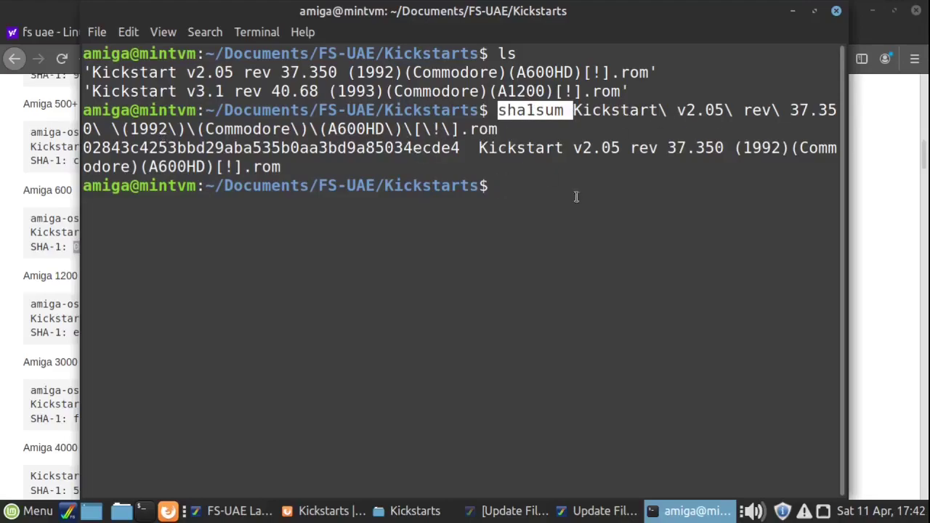
{"action": "left_click", "coordinate": [584, 242]}
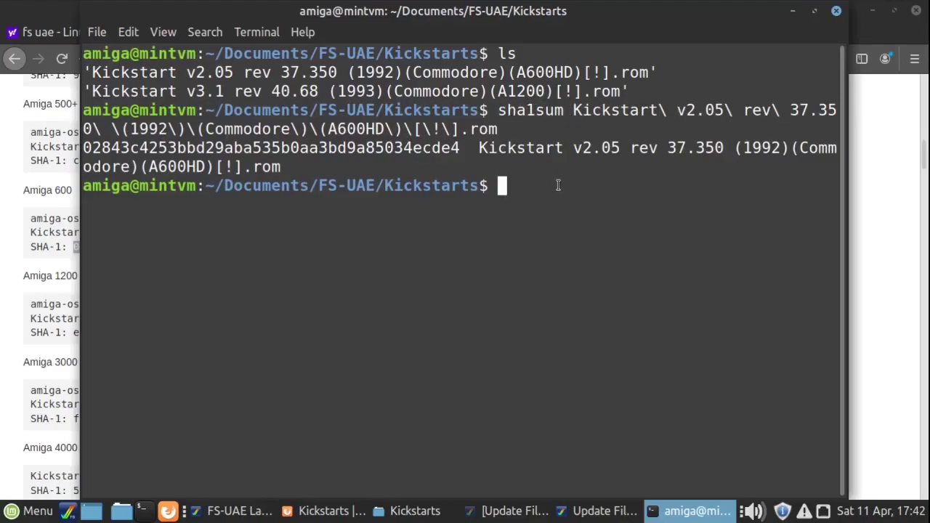
{"action": "left_click", "coordinate": [225, 513]}
Step: Rescan the file database so Amiga 600 appears as an available Kickstart beside Amiga 1200
{"action": "left_click", "coordinate": [33, 51]}
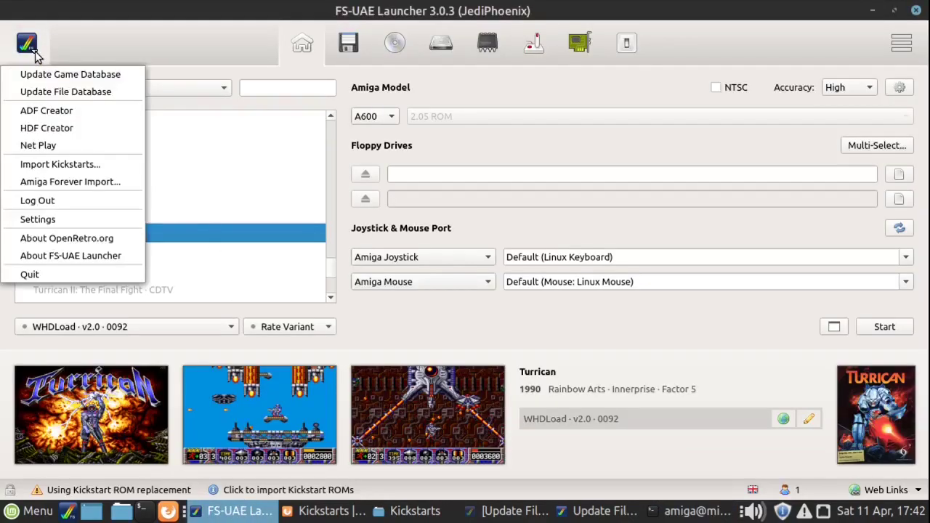
{"action": "left_click", "coordinate": [51, 92]}
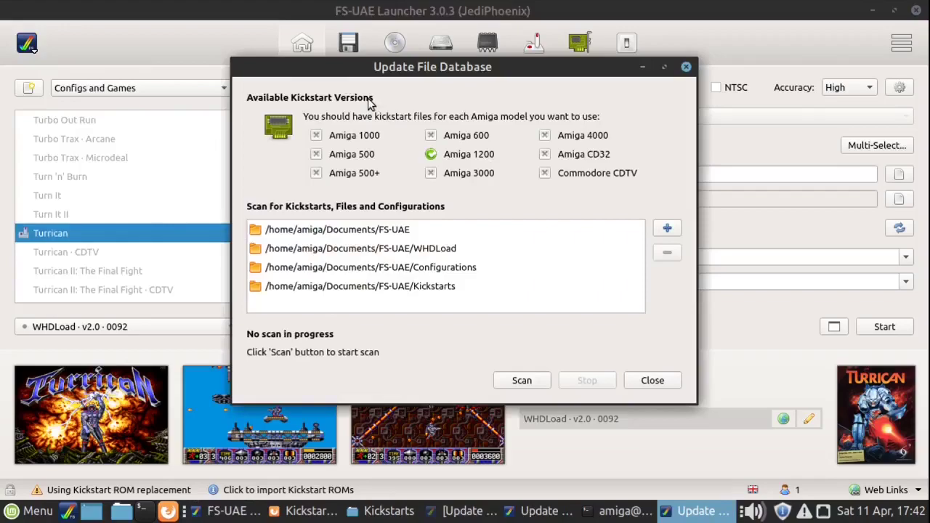
{"action": "left_click", "coordinate": [523, 382]}
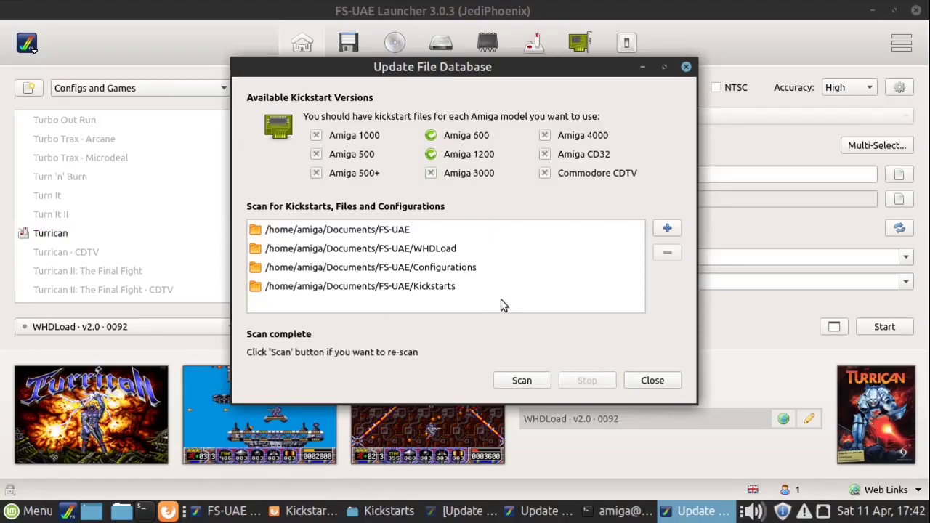
{"action": "left_click", "coordinate": [631, 515]}
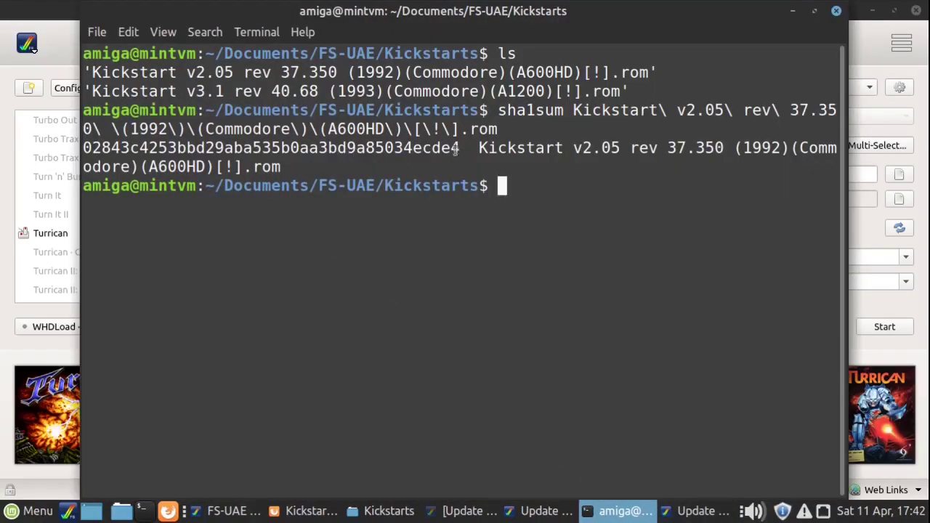
Step: Highlight the computed SHA-1 hash in Terminal, then return to Firefox's FS-UAE Kickstarts documentation page
{"action": "left_click_drag", "start_coordinate": [457, 148], "coordinate": [85, 148]}
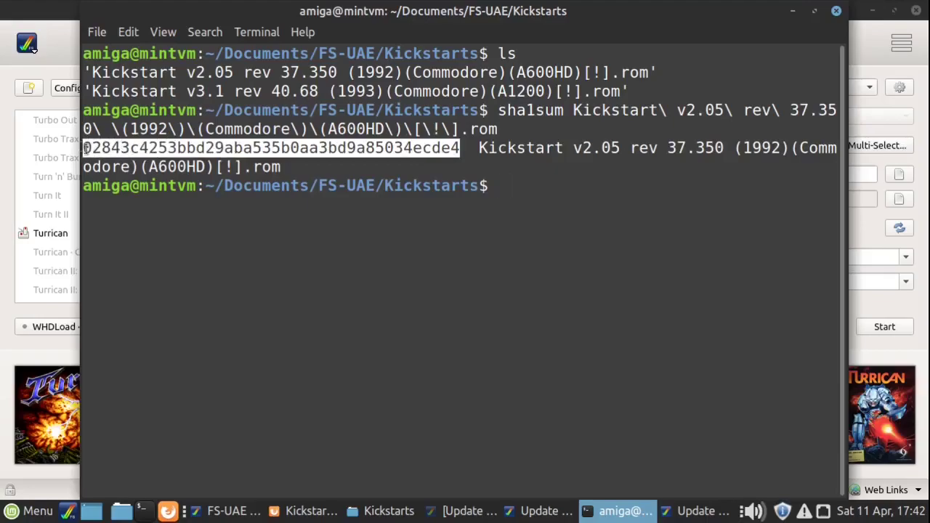
{"action": "left_click", "coordinate": [305, 513]}
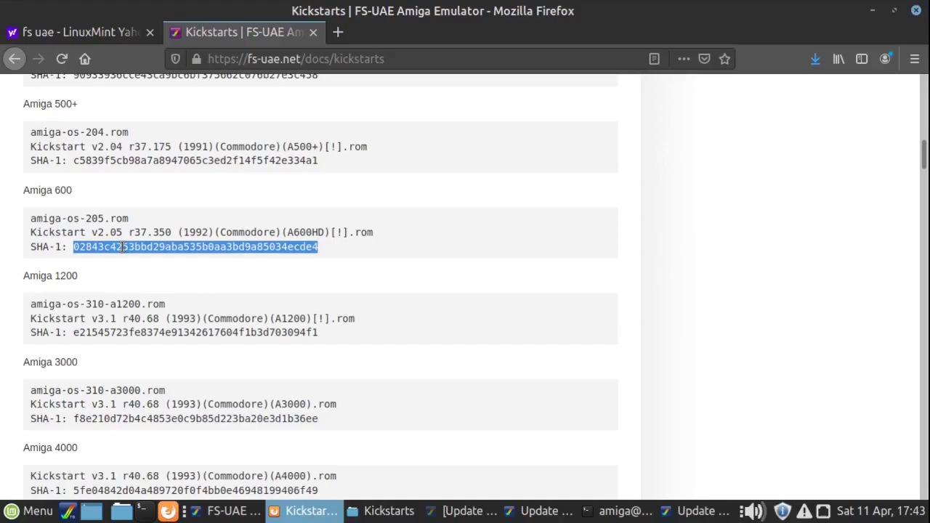
{"action": "mouse_move", "coordinate": [78, 247]}
{"action": "left_mouse_down"}
{"action": "mouse_move", "coordinate": [323, 252]}
{"action": "mouse_move", "coordinate": [274, 248]}
{"action": "mouse_move", "coordinate": [218, 480]}
{"action": "mouse_move", "coordinate": [75, 248]}
{"action": "left_mouse_up"}
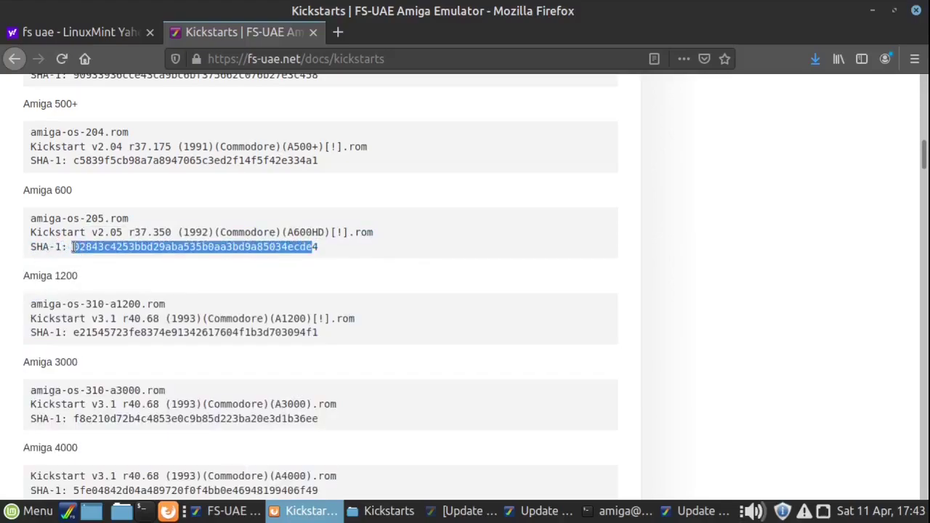
{"action": "left_click", "coordinate": [334, 252]}
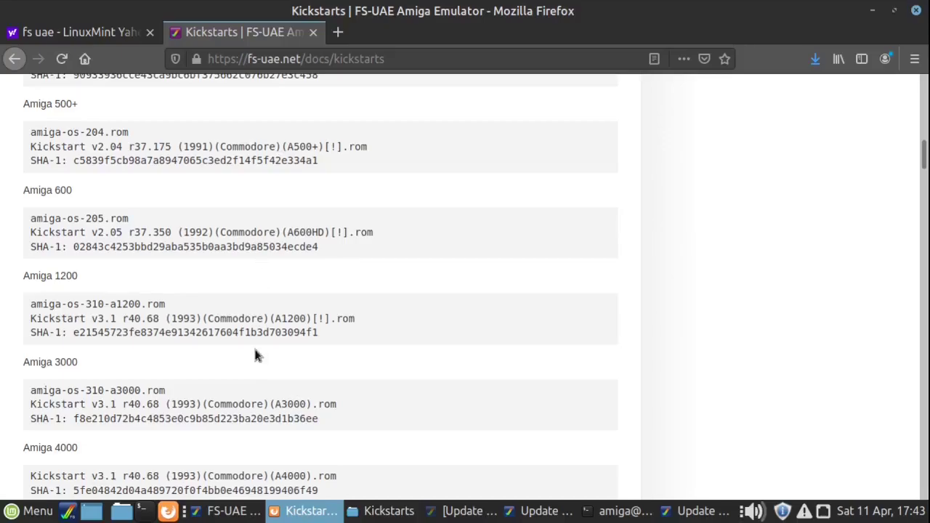